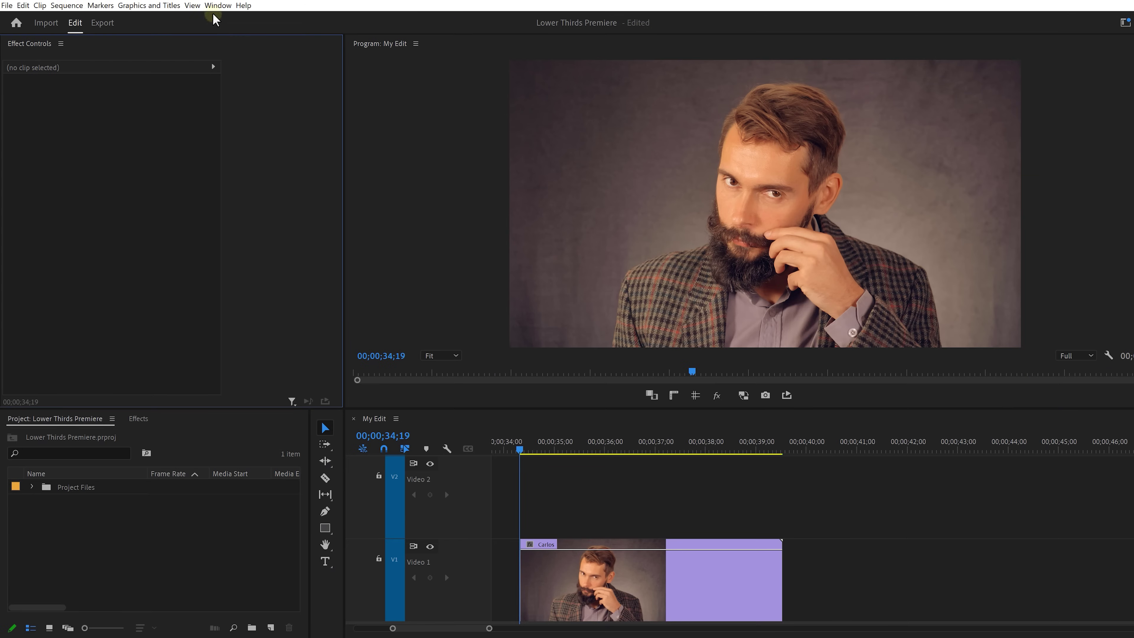
Open the Essential Graphics panel from the Window menu so My Templates is listed.
left_click(214, 6)
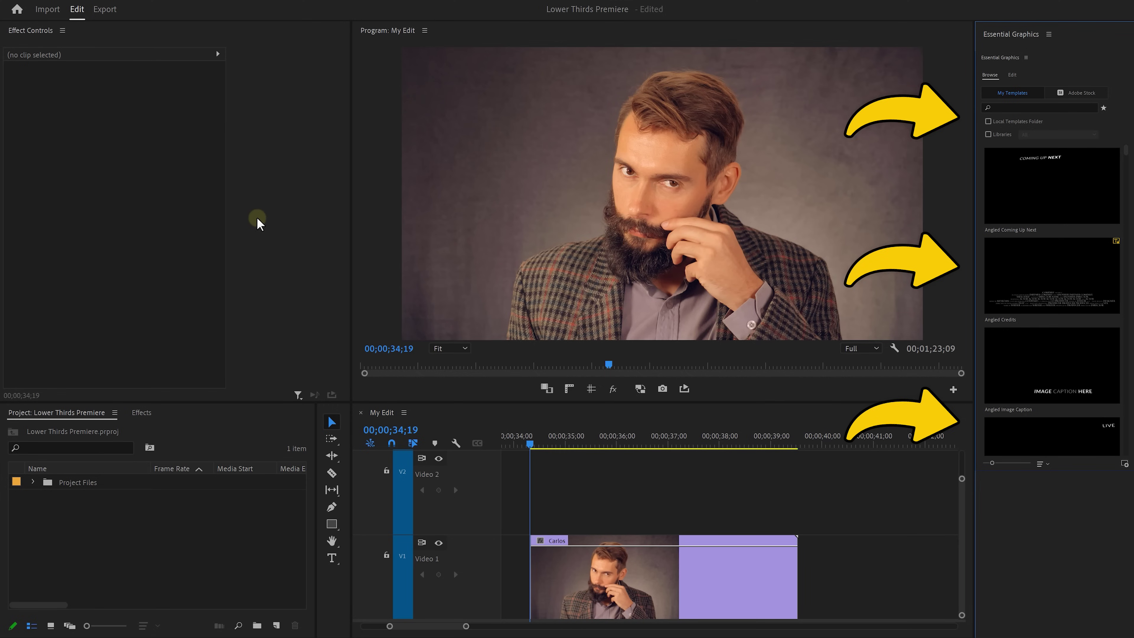
Draw a rectangle over the lower left of the frame, stretched to the left edge.
left_click(332, 524)
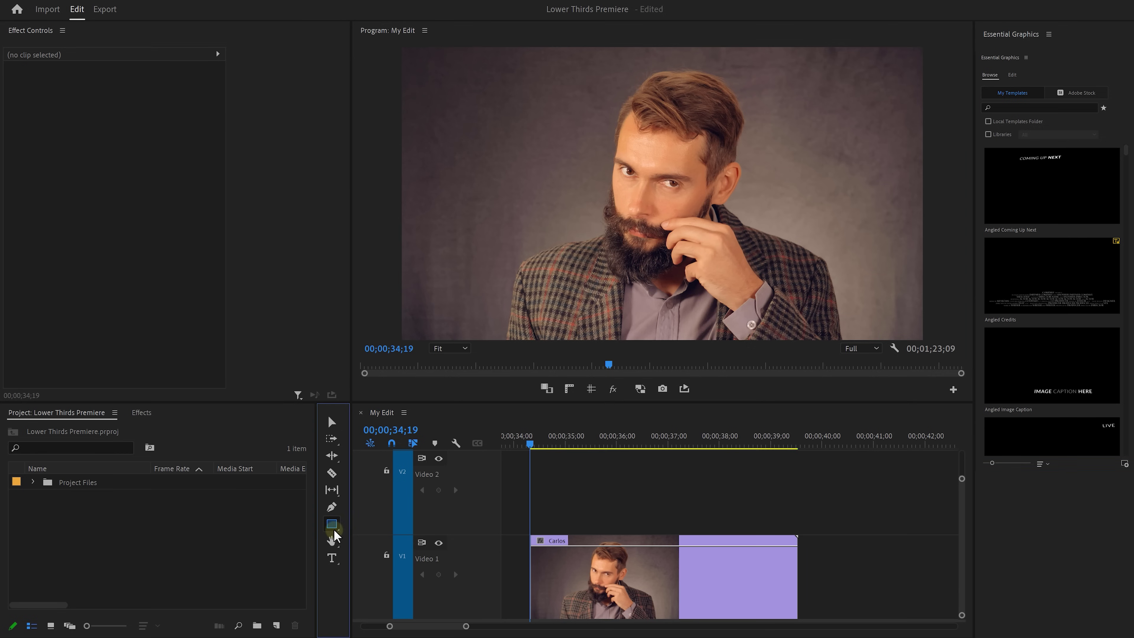
left_click_drag(530, 260, 603, 294)
left_click_drag(518, 302, 392, 296)
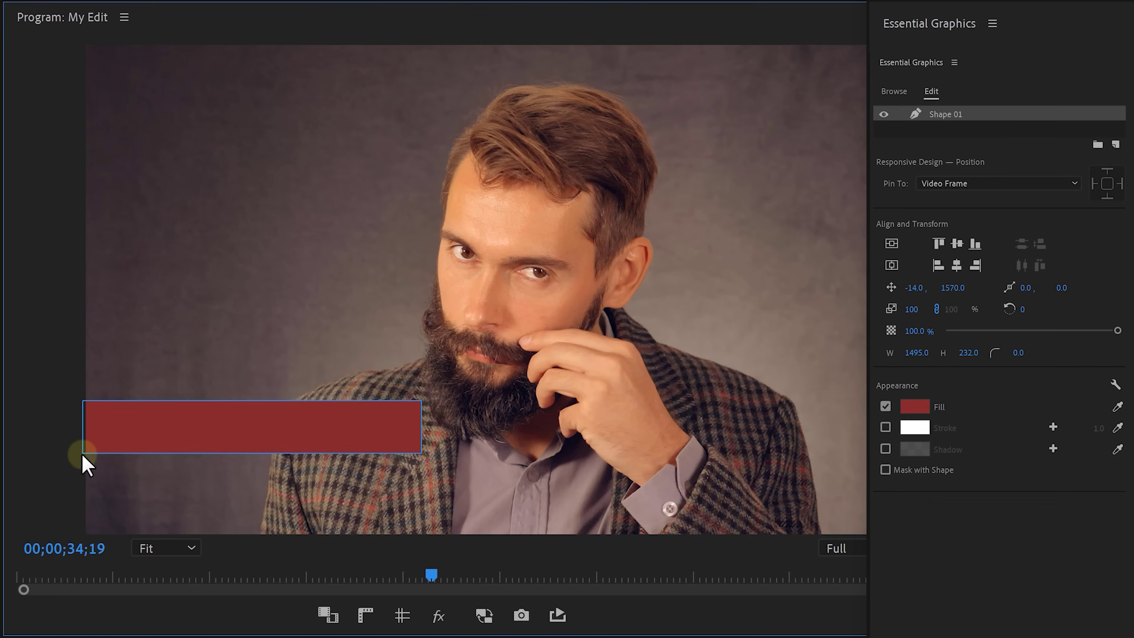
left_click(417, 305)
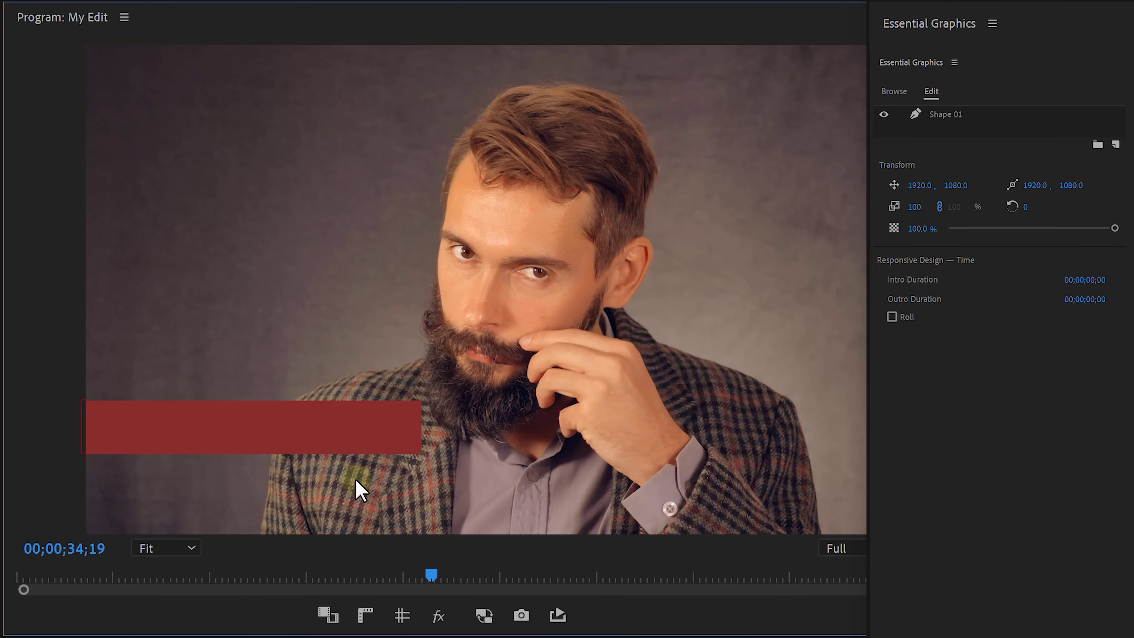
Fill the bar pure white and rename its layer 'Name Background'.
left_click(945, 115)
left_click(913, 407)
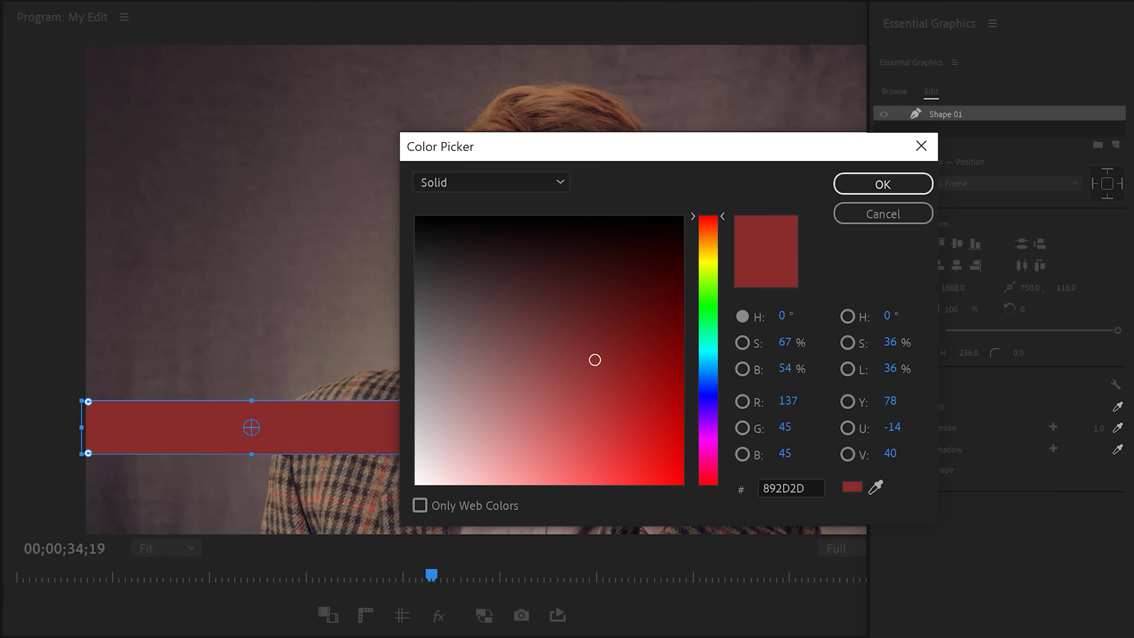
left_click(414, 485)
left_click(886, 188)
right_click(938, 114)
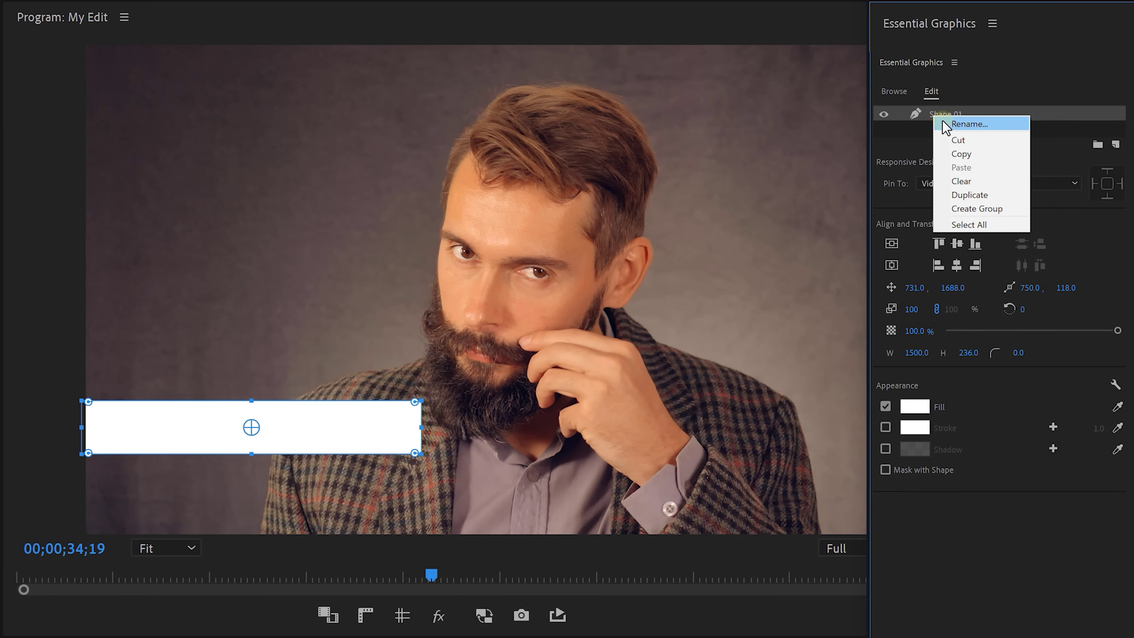
left_click(946, 121)
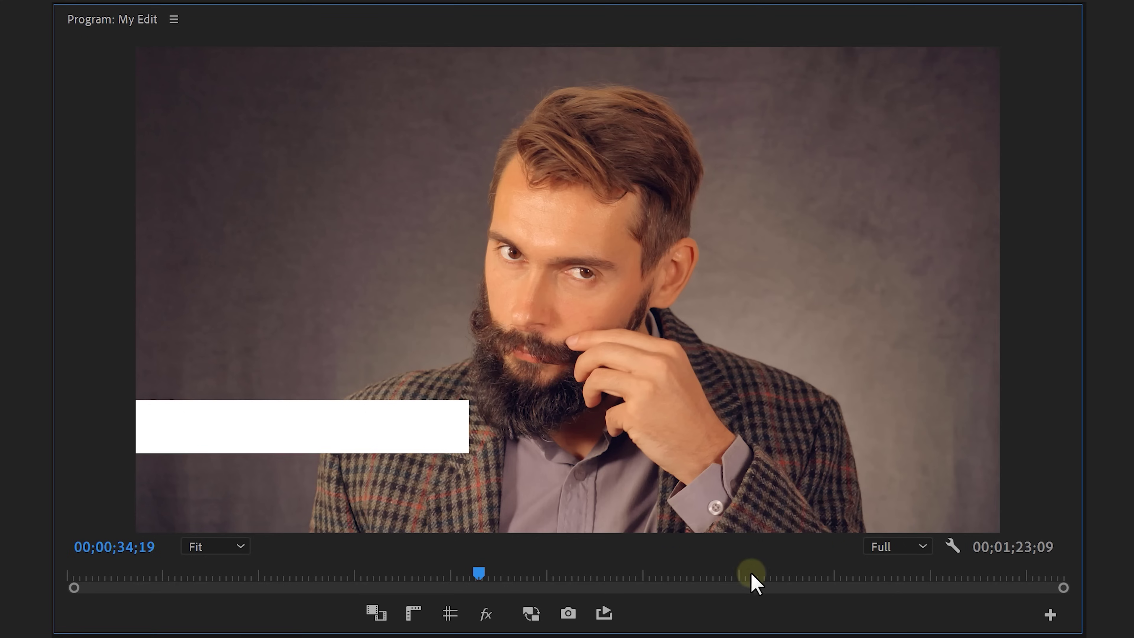
Add the Safe Margins button to the program monitor and turn the guides on.
left_click(1050, 616)
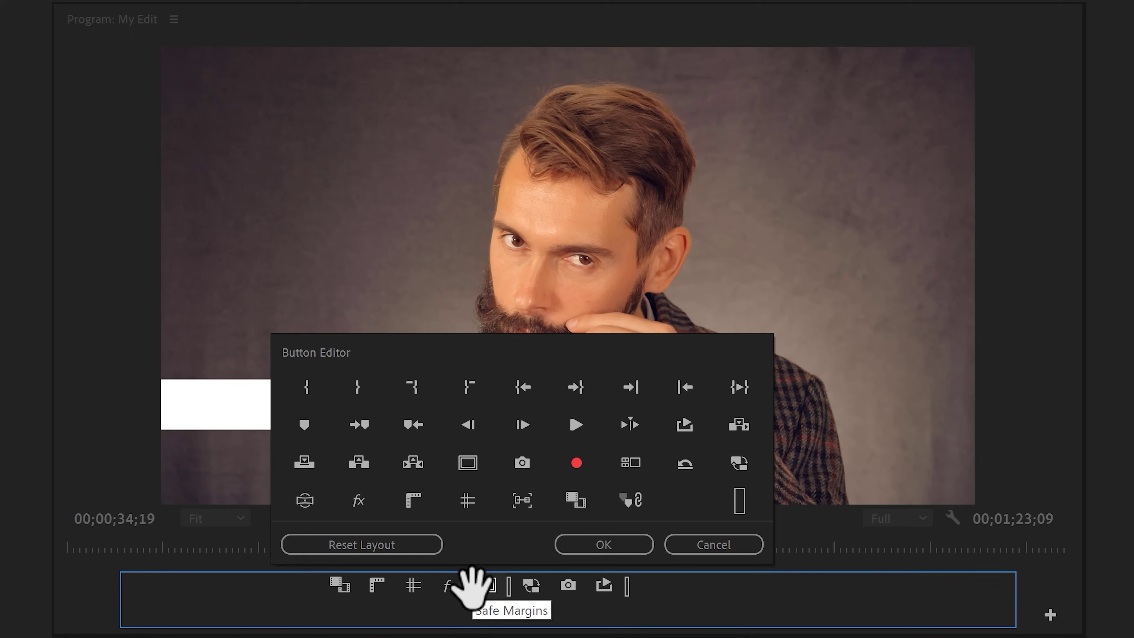
left_click(604, 545)
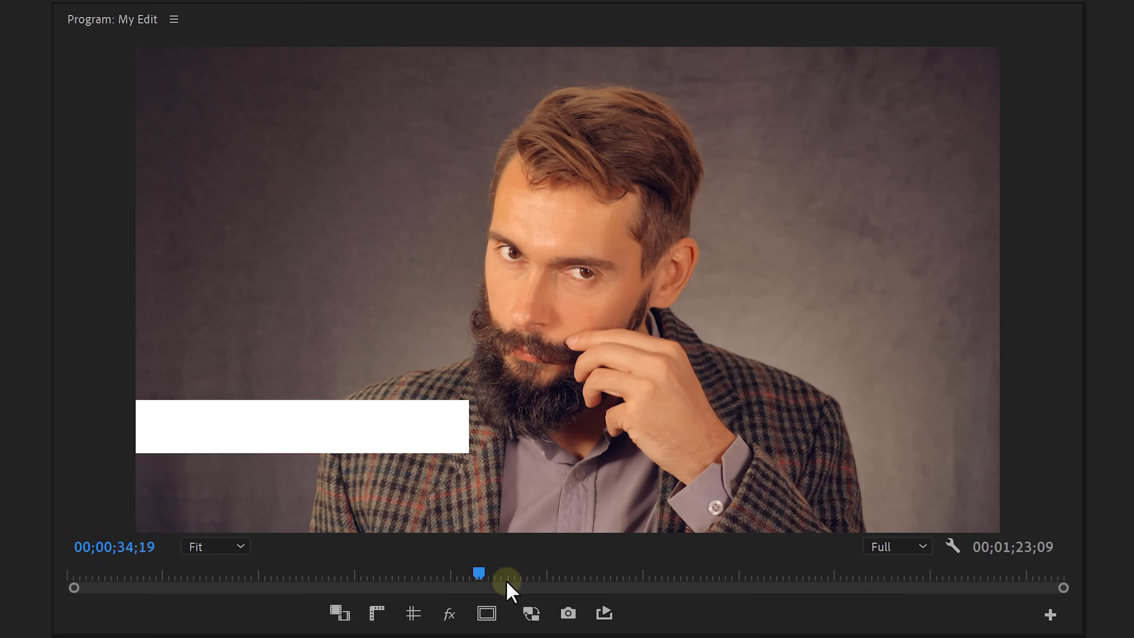
left_click(486, 613)
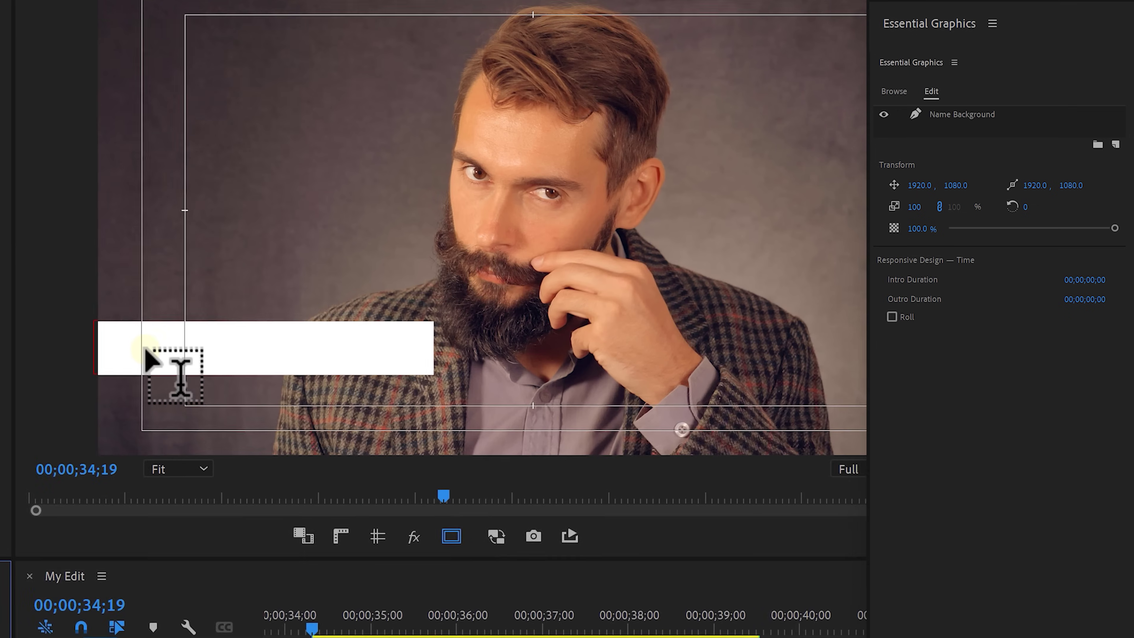
Add the subject's name title in Gotham Black and move it down into the white bar.
left_click(191, 45)
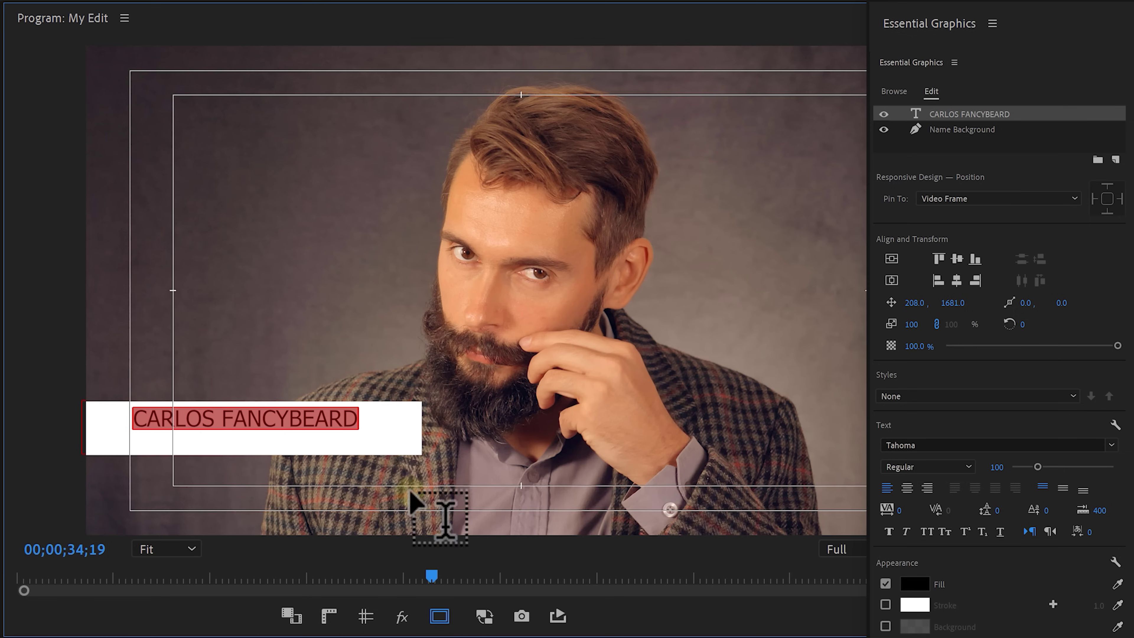
left_click(910, 445)
left_click(940, 533)
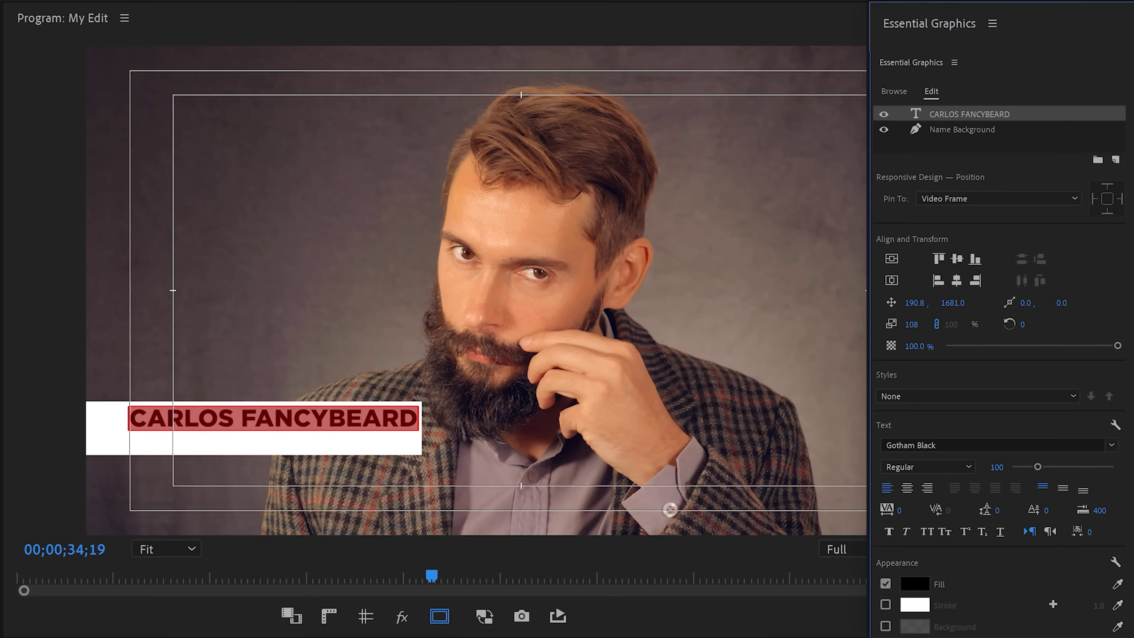
left_click_drag(953, 303, 1101, 294)
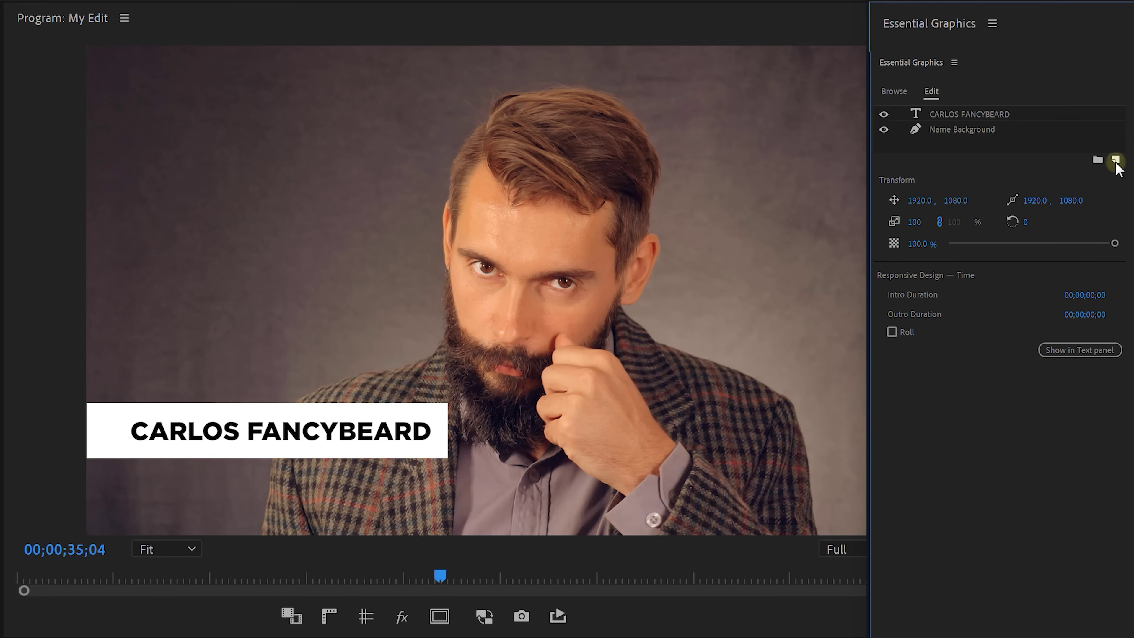
Import the Beautiful Stars clip as a new layer beneath the title layer.
left_click(1106, 261)
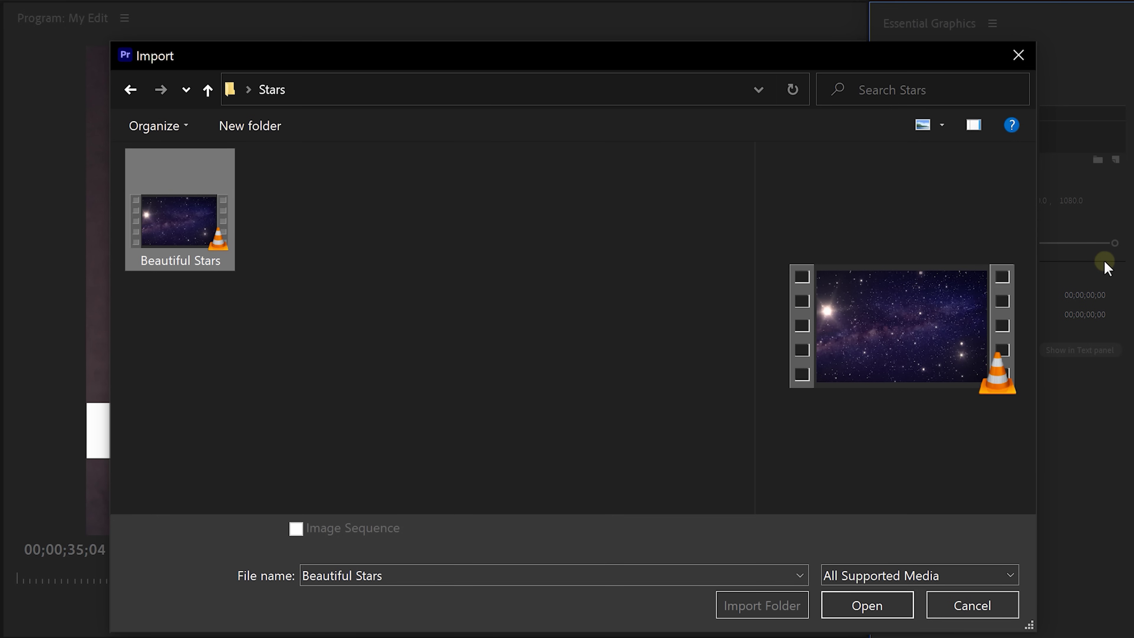
left_click(867, 606)
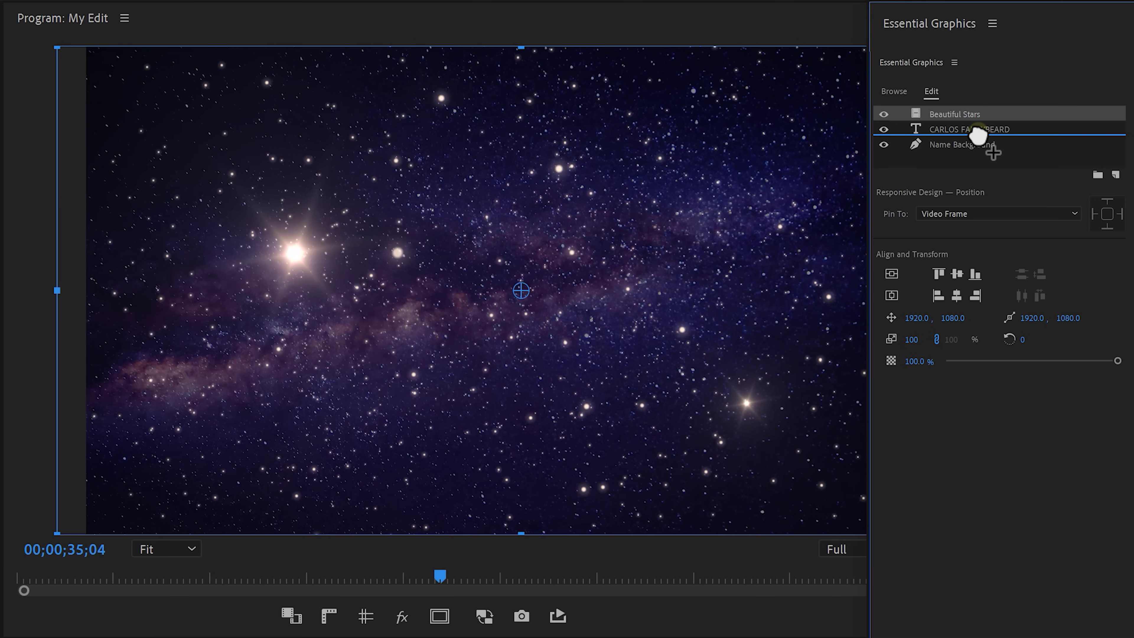
left_click_drag(978, 135, 977, 135)
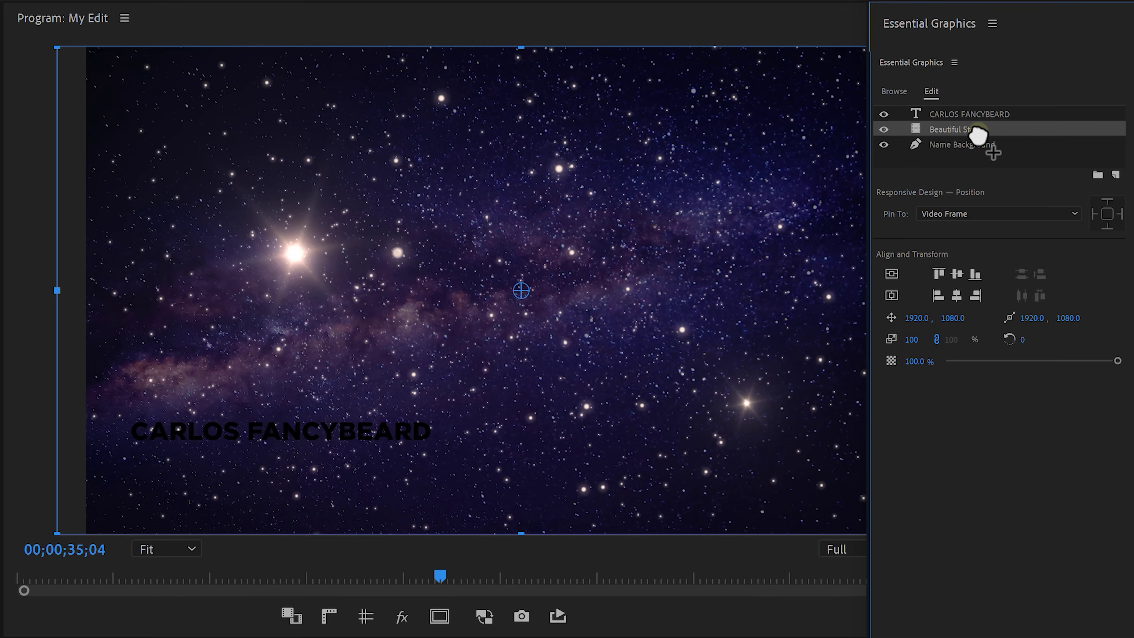
Mask the stars footage with the title text, then group the title and stars layers.
left_click(1014, 115)
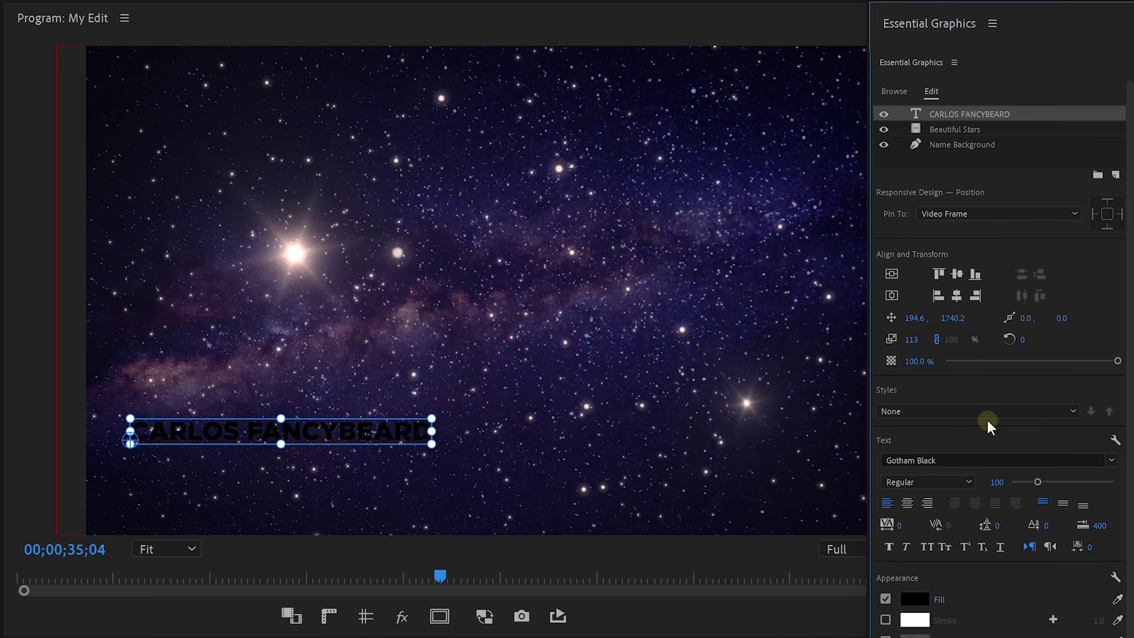
scroll(988, 427, "down", 3)
left_click(885, 569)
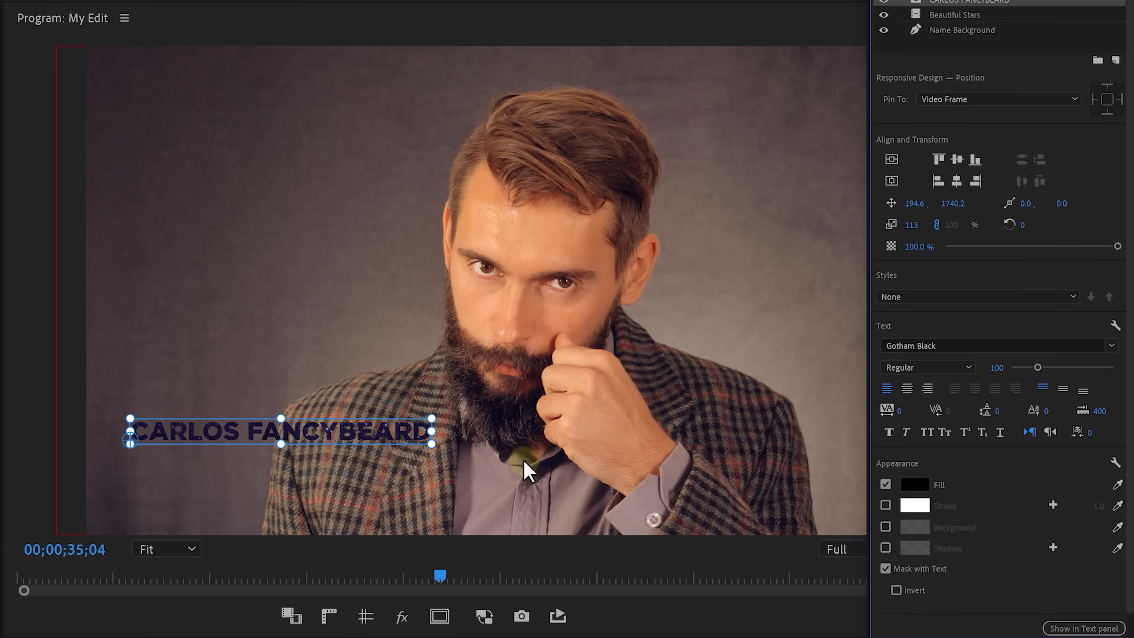
scroll(1000, 313, "up", 3)
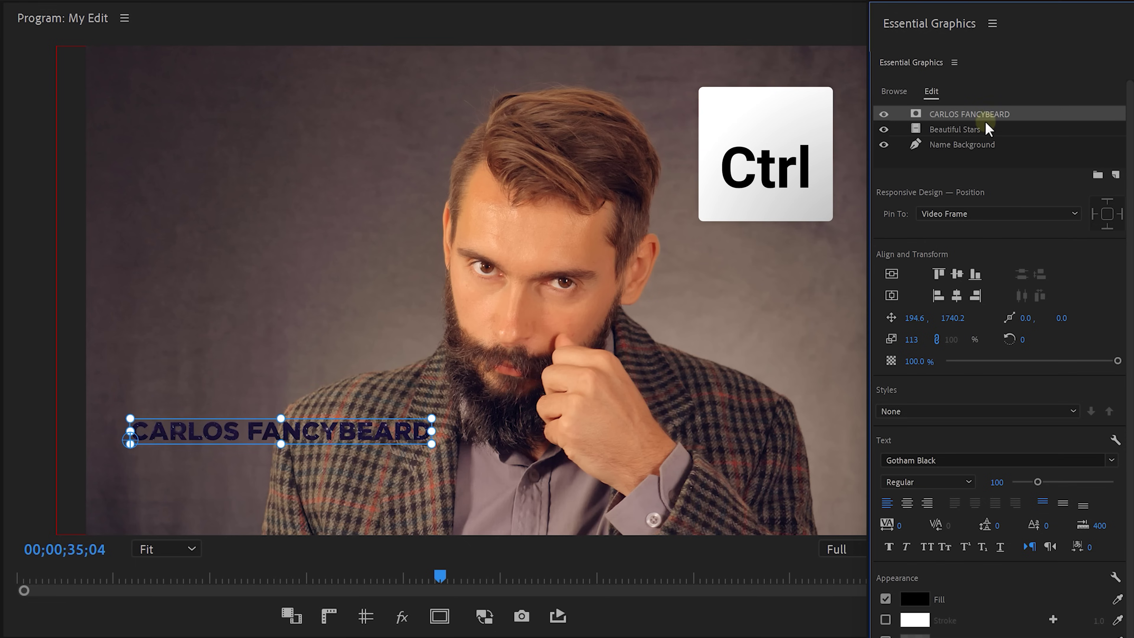
left_click(987, 129, "ctrl")
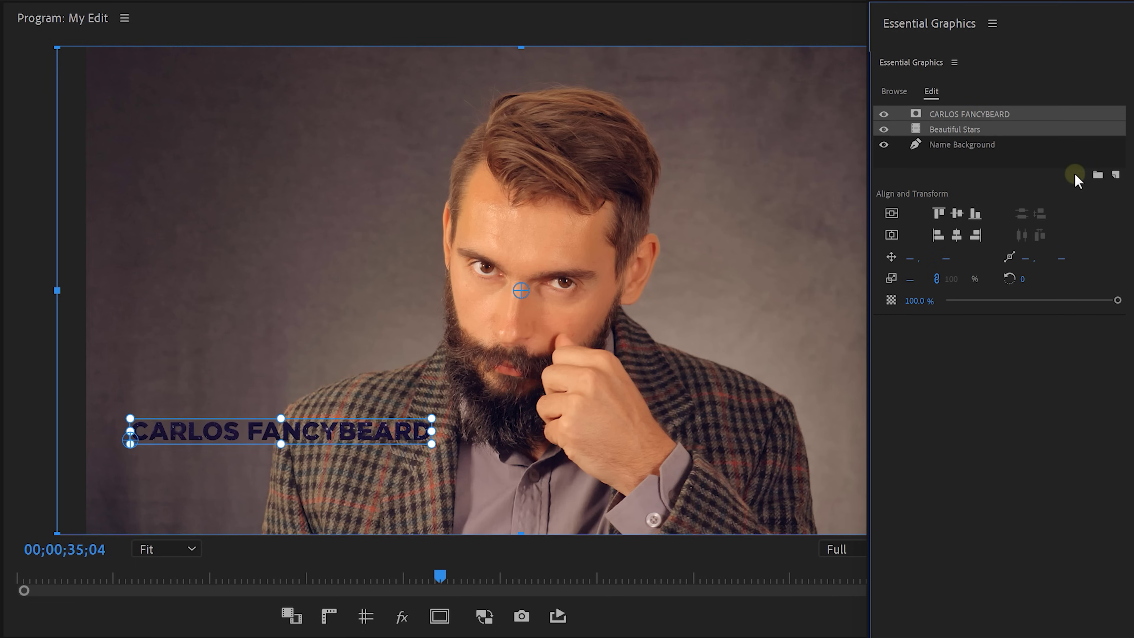
left_click(1097, 175)
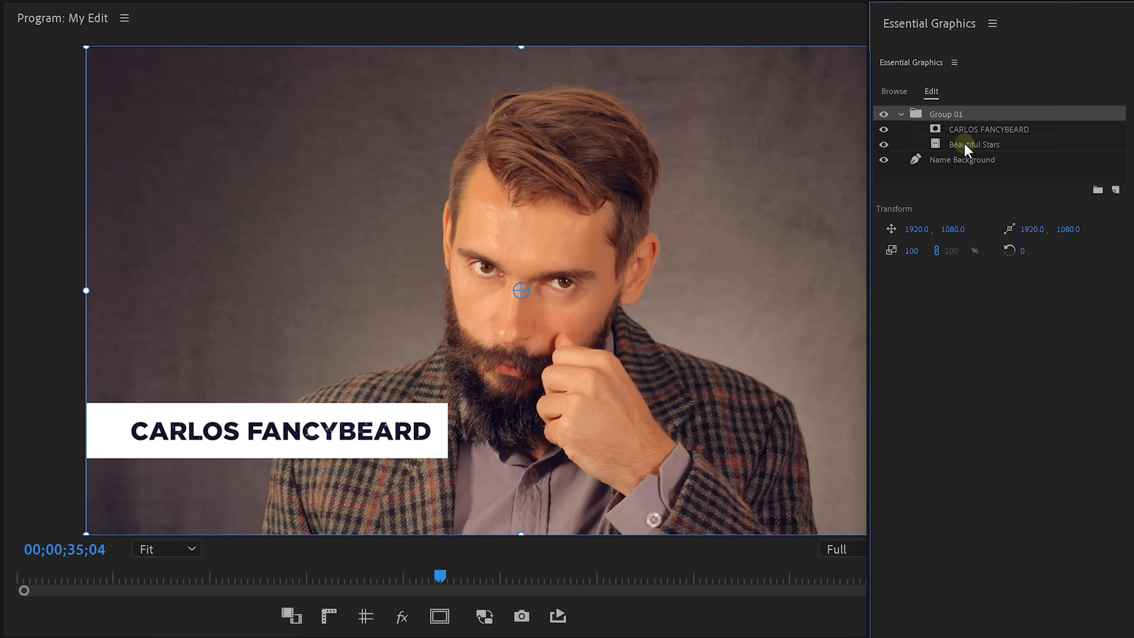
Name the group 'Name' and paste a duplicate Name Background bar at the bottom of the layers.
right_click(952, 114)
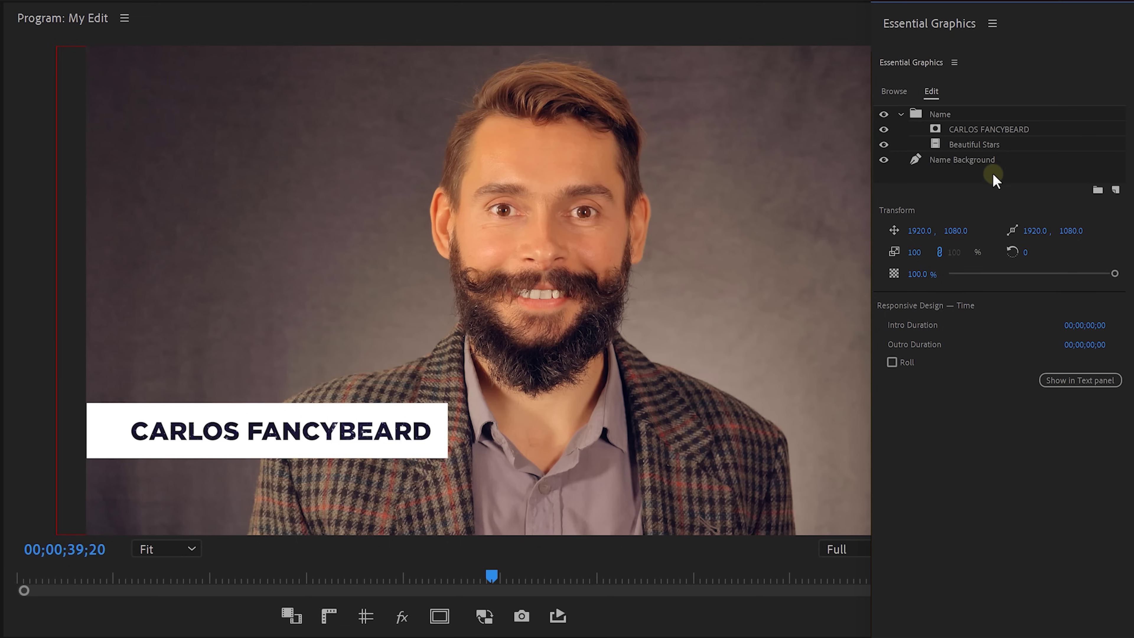
right_click(1008, 162)
left_click(1020, 200)
right_click(1008, 165)
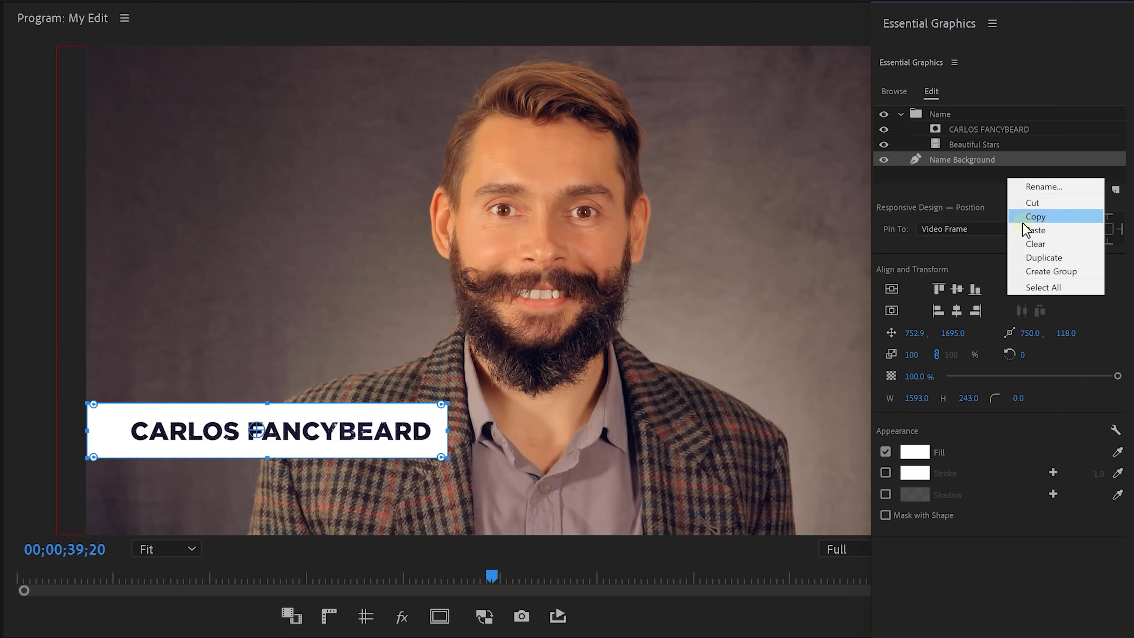
left_click(1029, 213)
left_click_drag(1018, 184, 1017, 188)
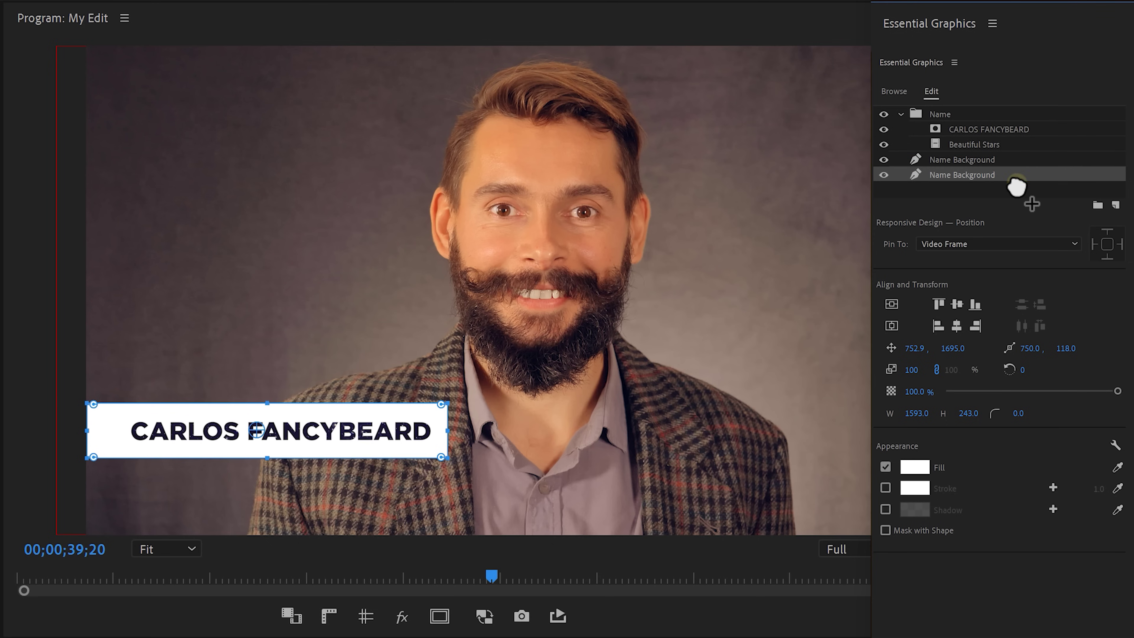
Rename the duplicate bar layer as the info bar.
right_click(991, 178)
left_click(1013, 185)
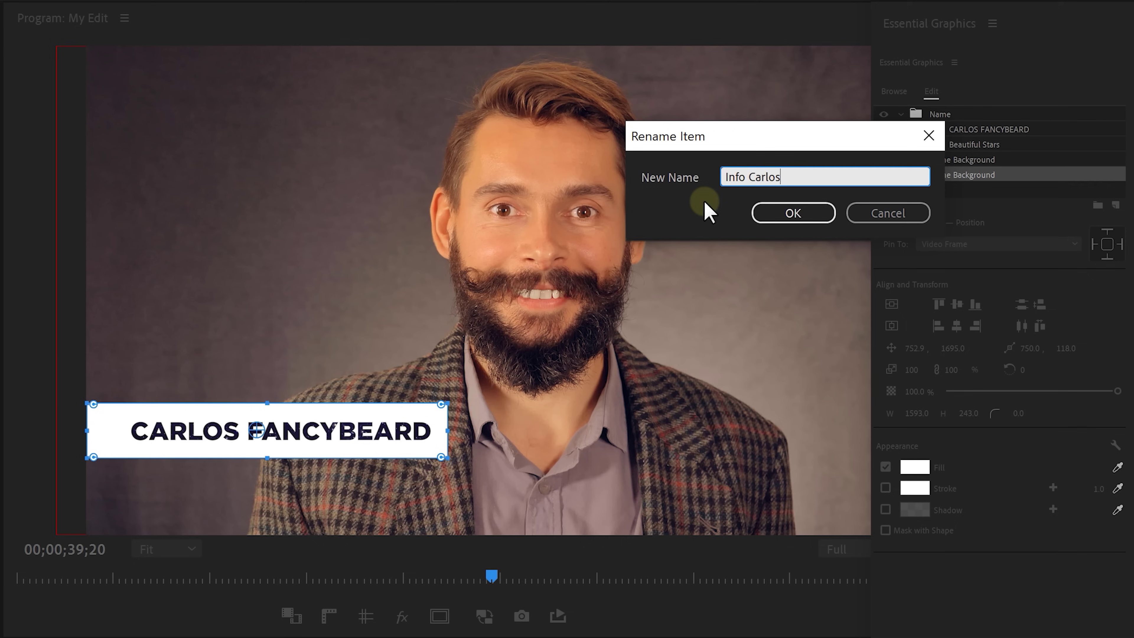
left_click(790, 216)
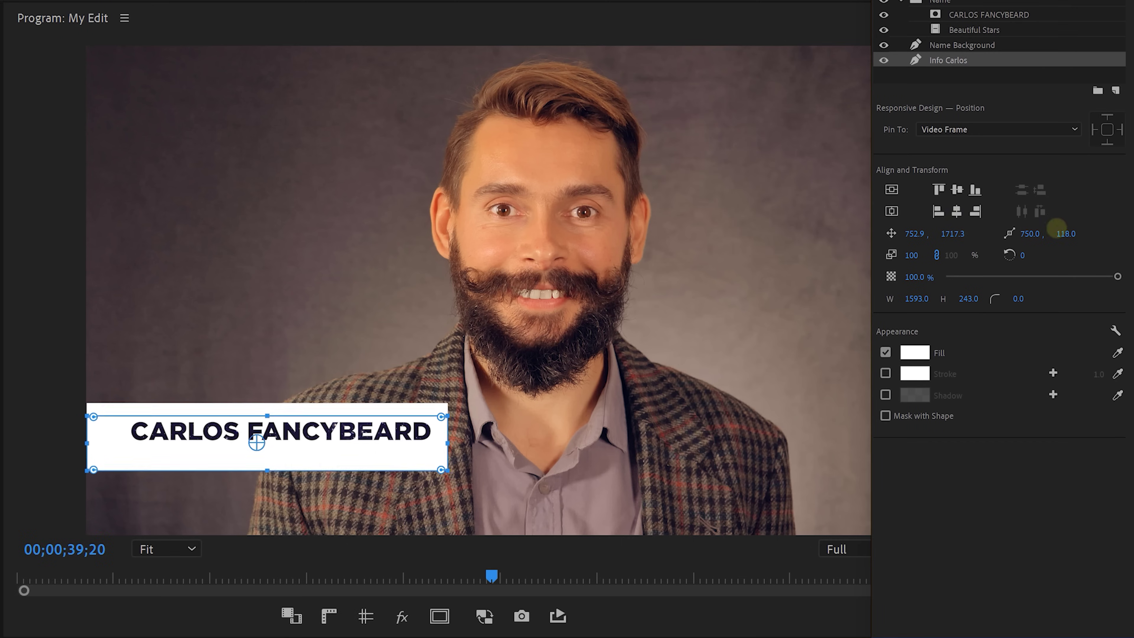
Change the info bar's fill to yellow FFDE00.
left_click(923, 352)
left_click_drag(679, 474, 688, 506)
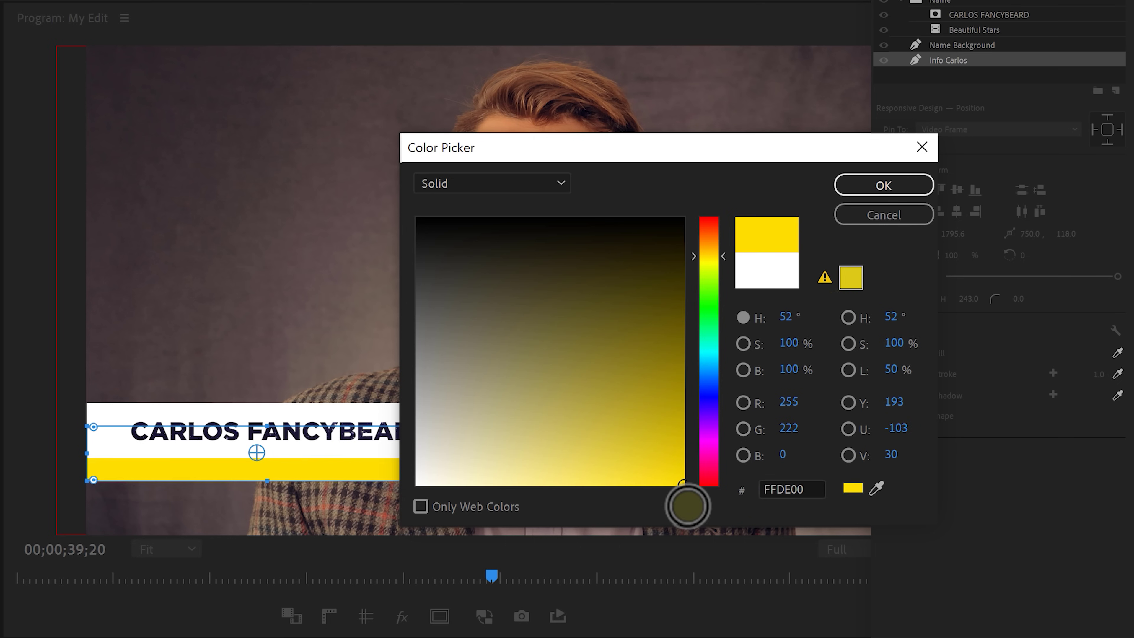
left_click(877, 197)
Add the subtitle 'BEST MUSTACHE CUTTER ALIVE!' in Gotham Book, layered below Name Background.
key("t")
left_click(141, 467)
type("BEST MUSTACHE CUTTER ALIVE!")
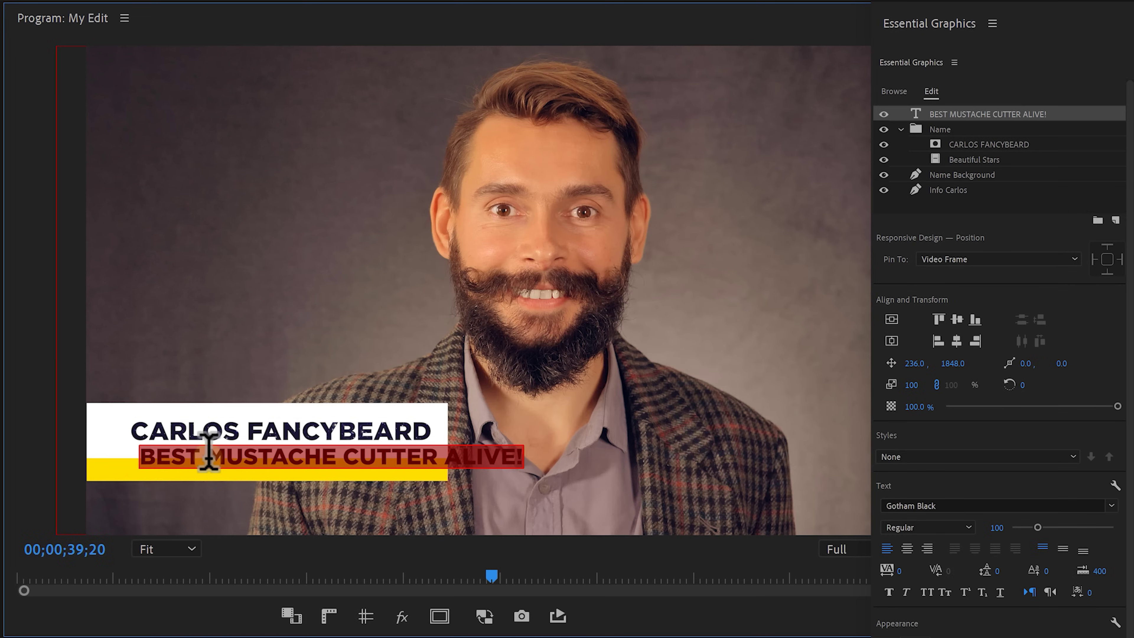
left_click(933, 499)
type("gotham")
left_click(1026, 241)
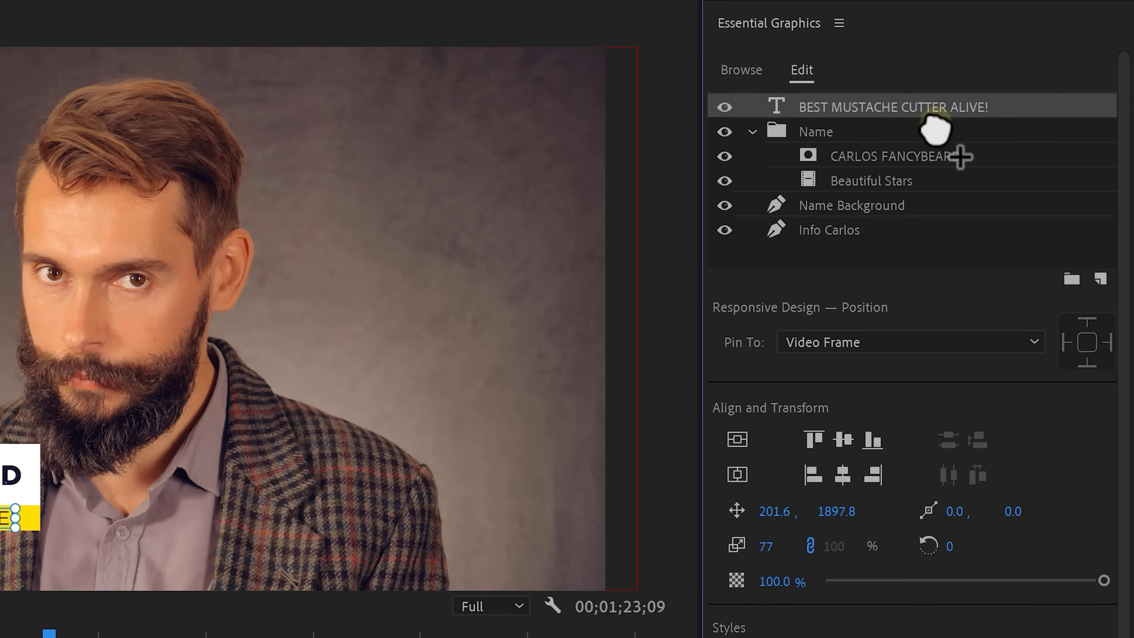
left_click_drag(919, 230, 920, 230)
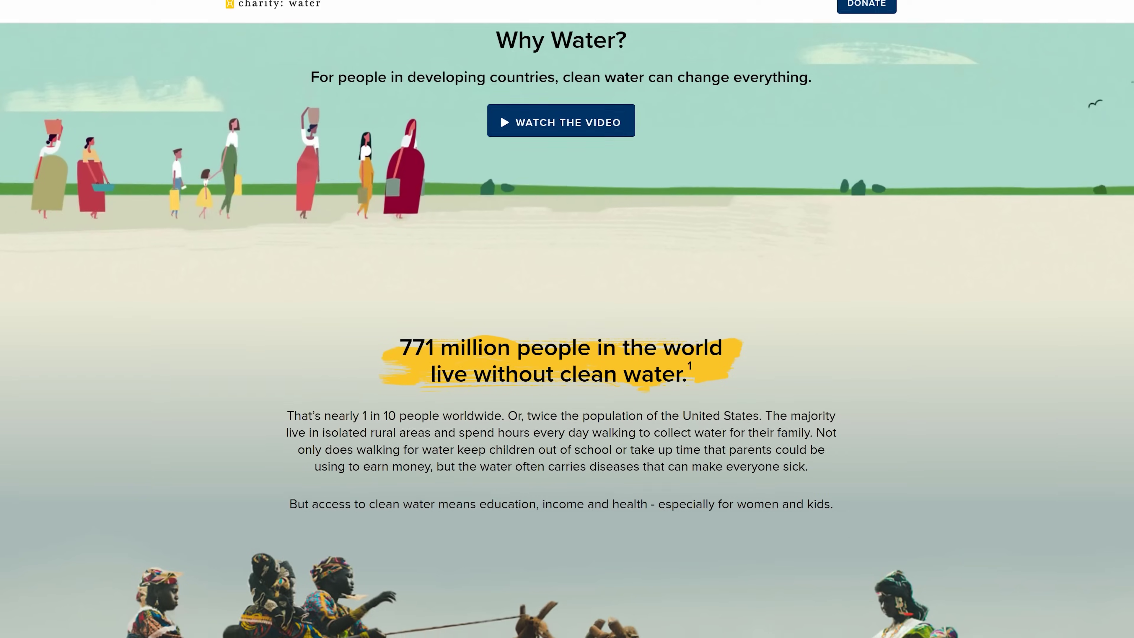
Scroll the Why Water page, view the TIME, EDUCATION and WOMEN stories, then continue to the projects map.
scroll(567, 319, "down", 2)
scroll(567, 319, "down", 4)
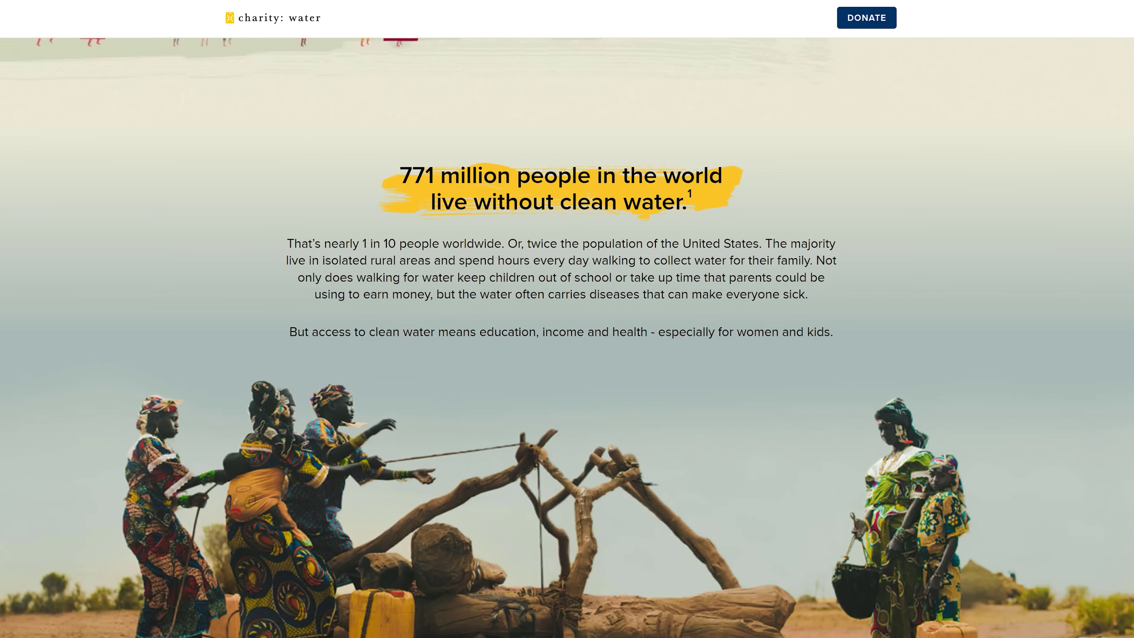
scroll(567, 319, "down", 4)
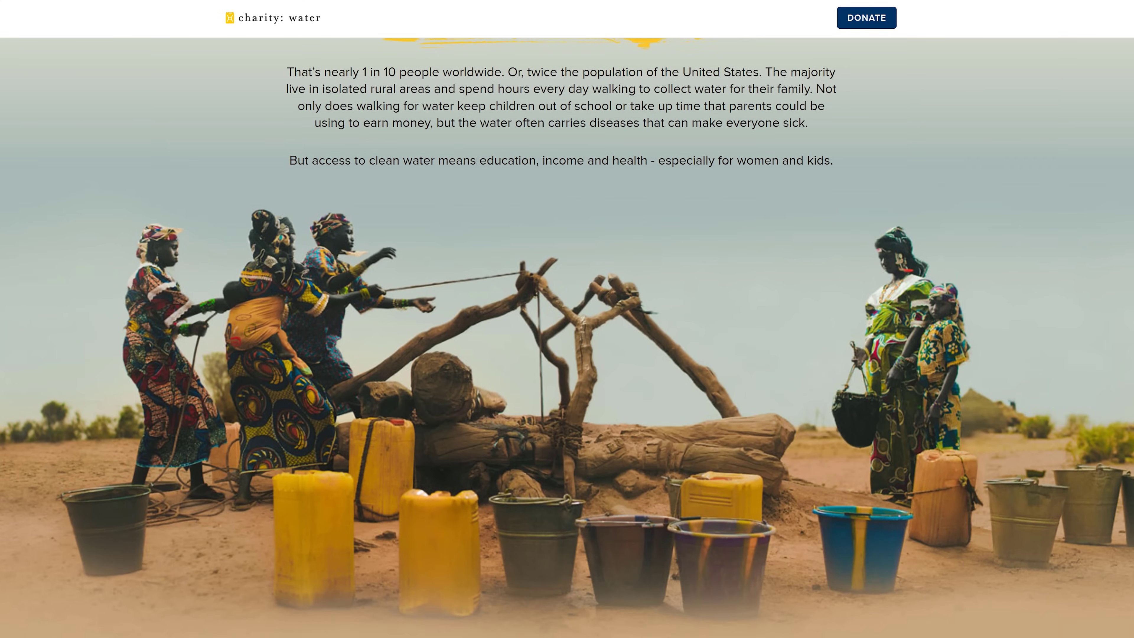
scroll(567, 319, "down", 3)
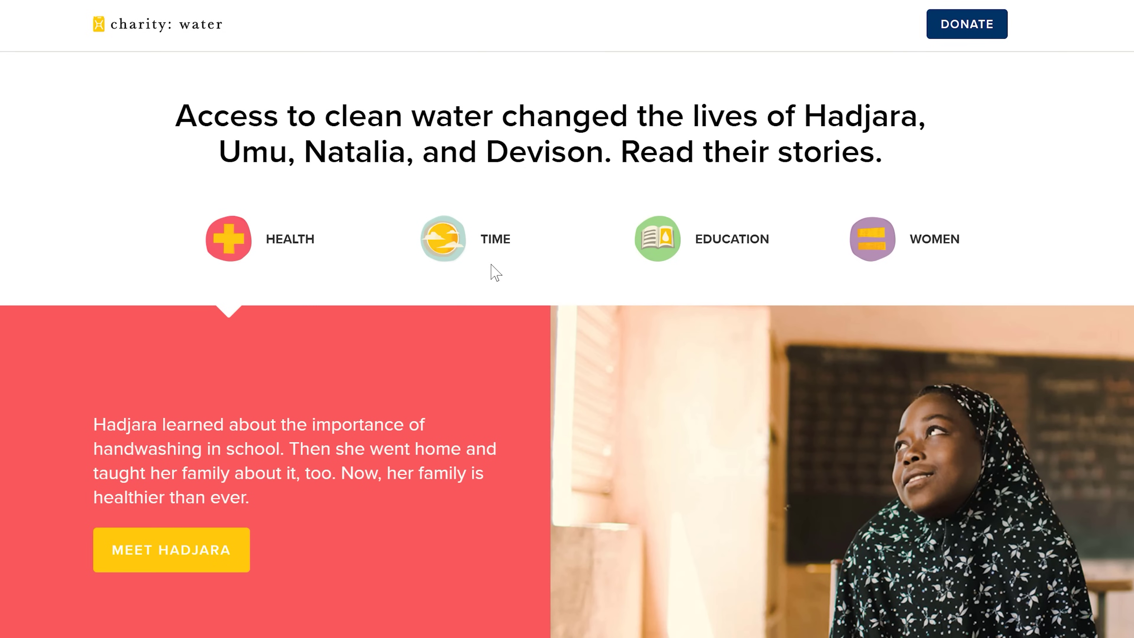
left_click(472, 254)
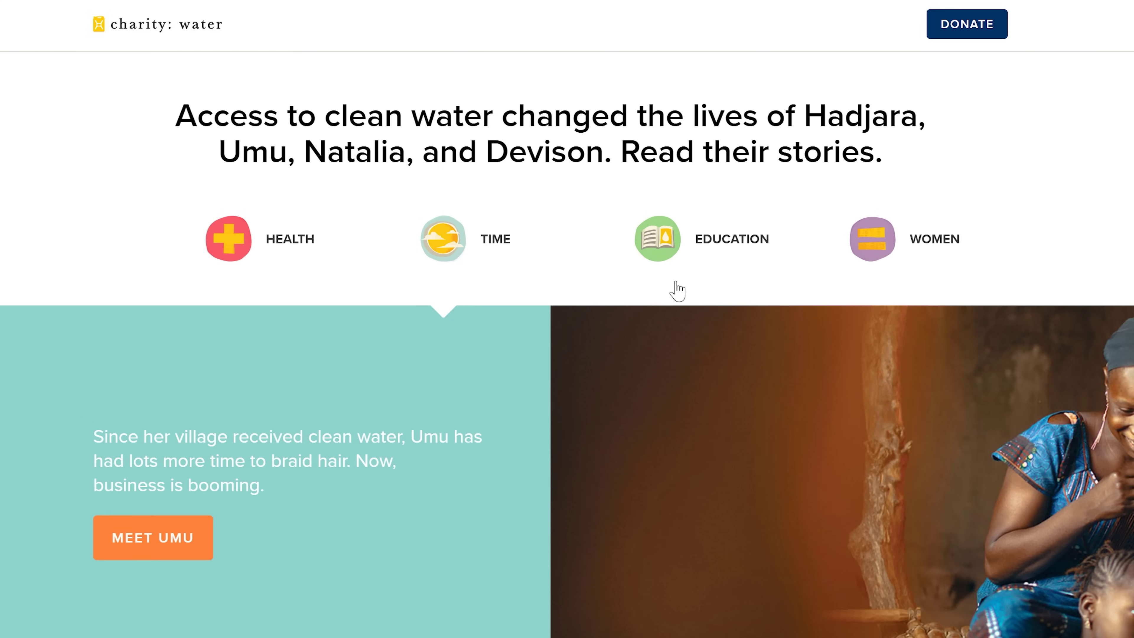
left_click(695, 265)
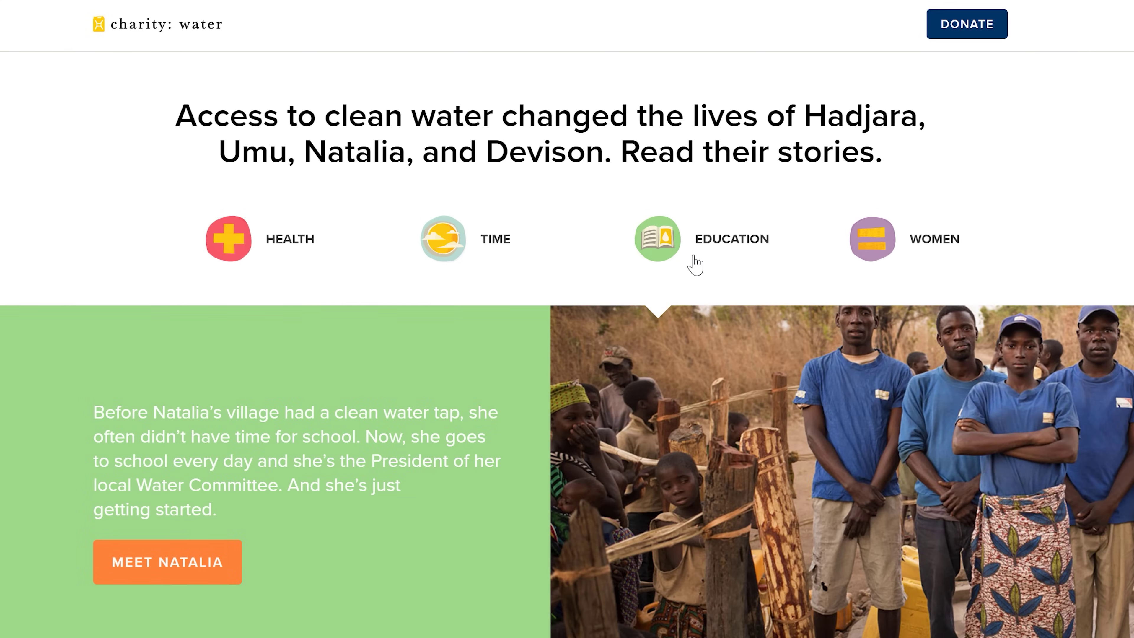
left_click(904, 266)
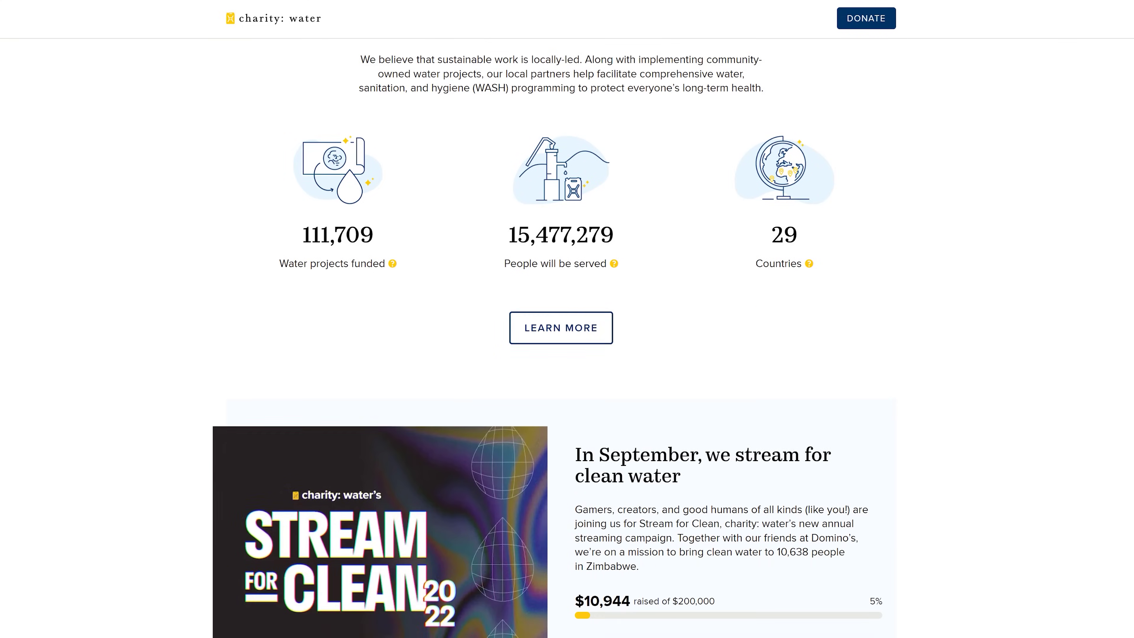
scroll(567, 334, "down", 5)
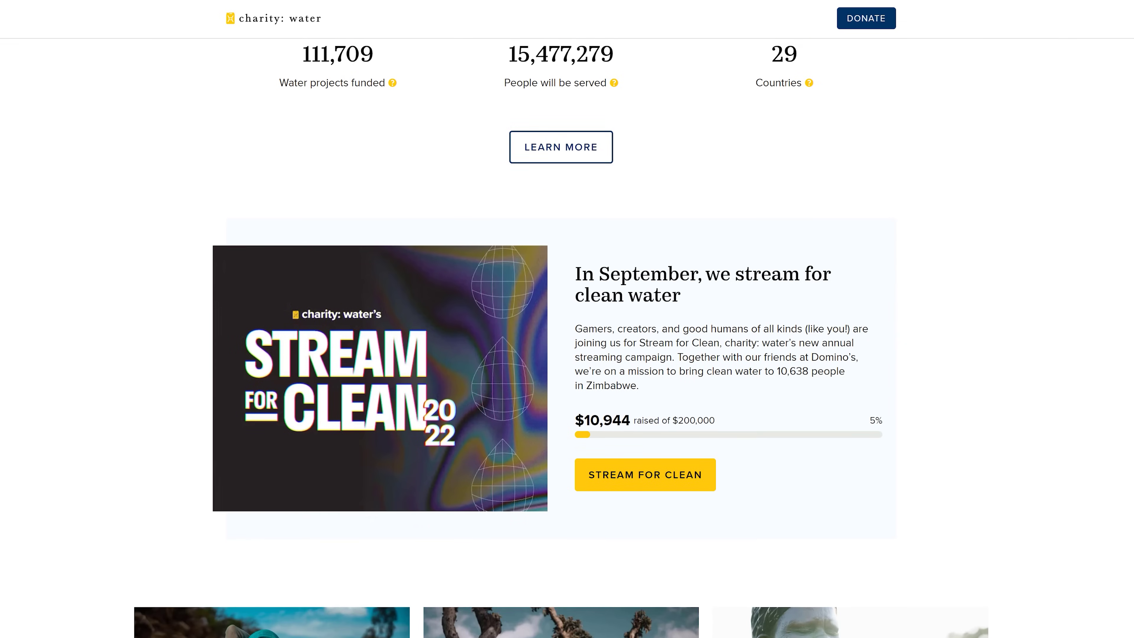
scroll(567, 335, "down", 5)
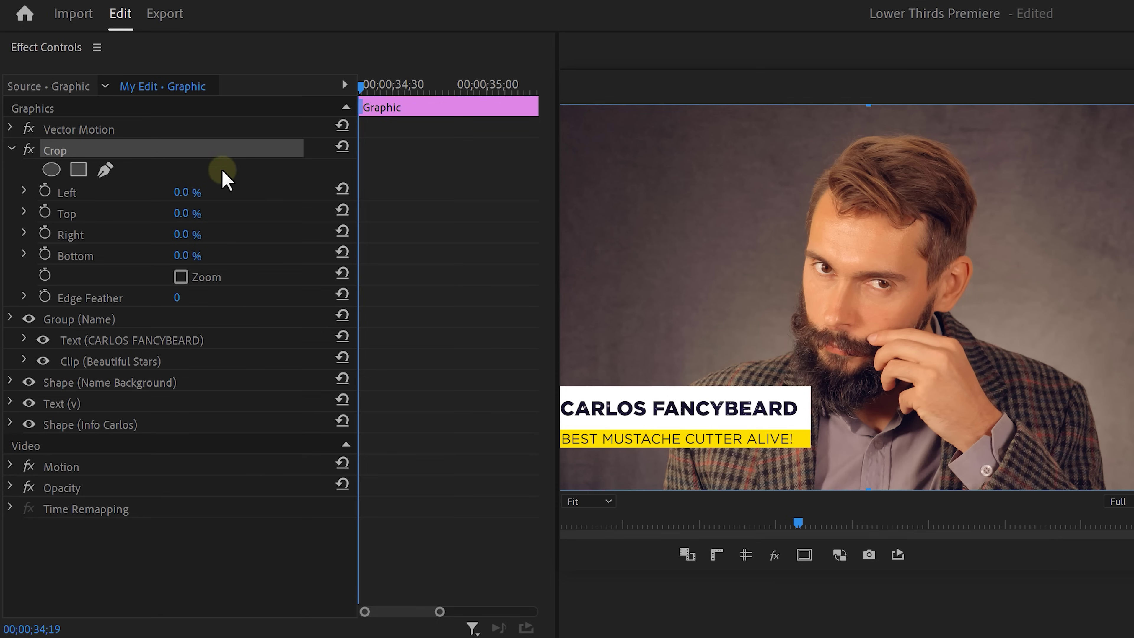
Crop 11% off the graphic's bottom and apply the Transform effect to it.
left_click(215, 147)
left_click(870, 489)
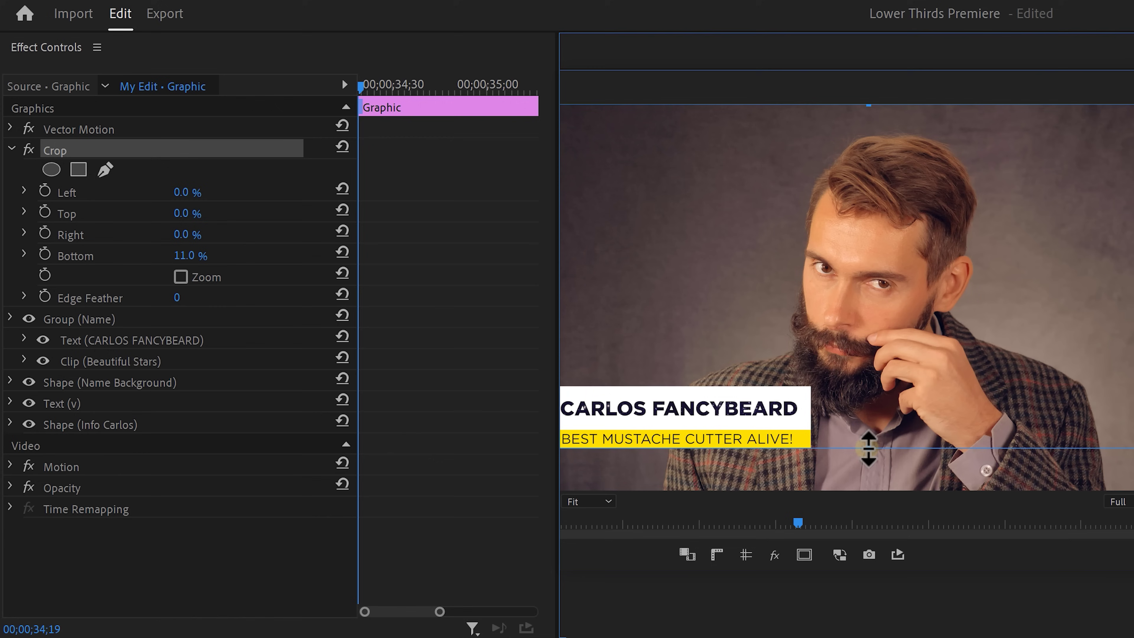
left_click(18, 373)
type("Transform")
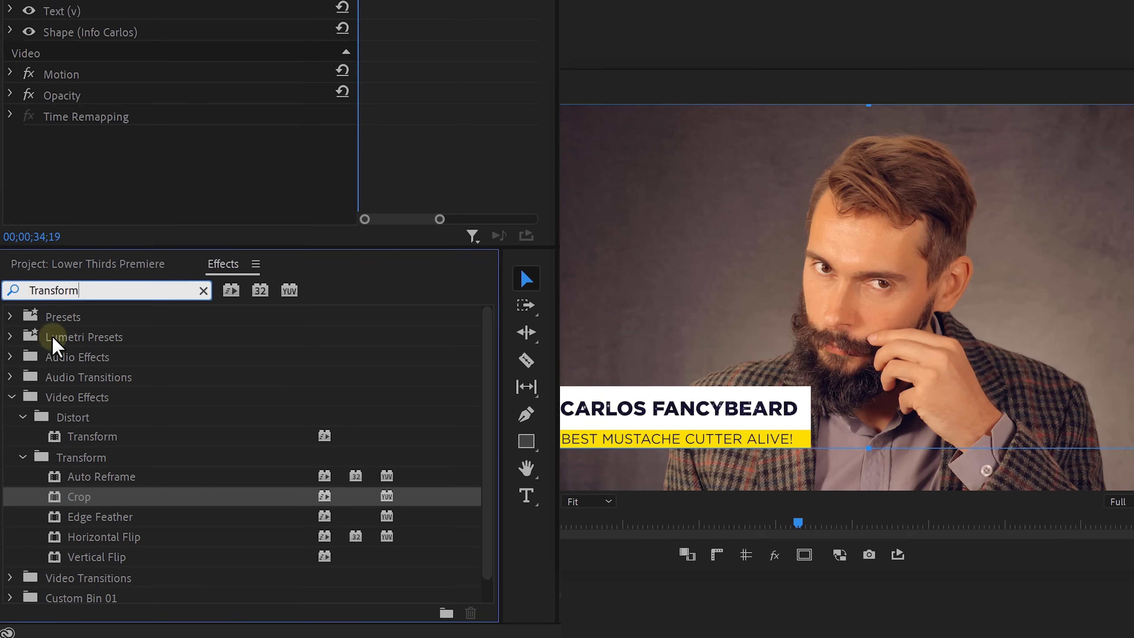
left_click_drag(92, 437, 111, 295)
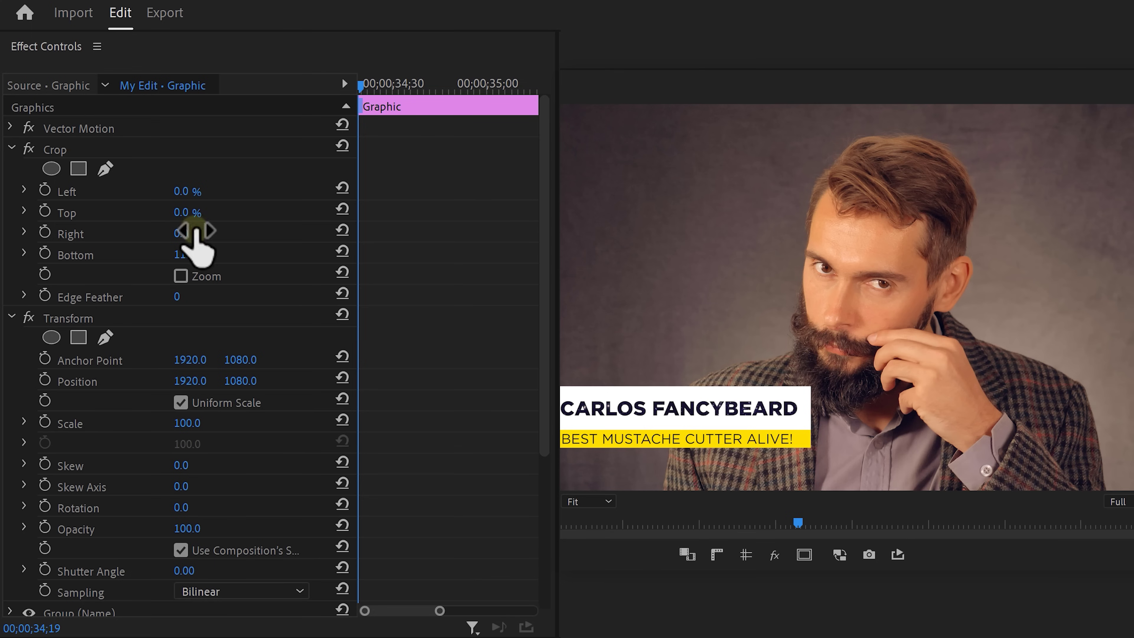
Keyframe Transform Position Y from 1404 up to 1080 so the lower third slides in.
left_click_drag(363, 85, 405, 87)
left_click(45, 380)
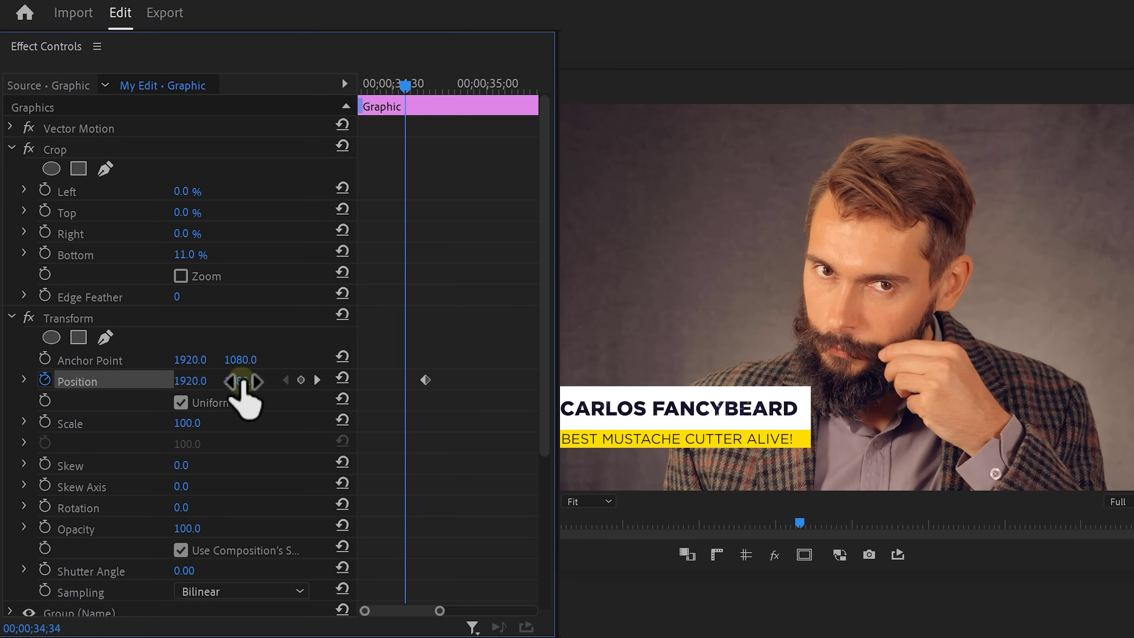
left_click_drag(241, 380, 439, 399)
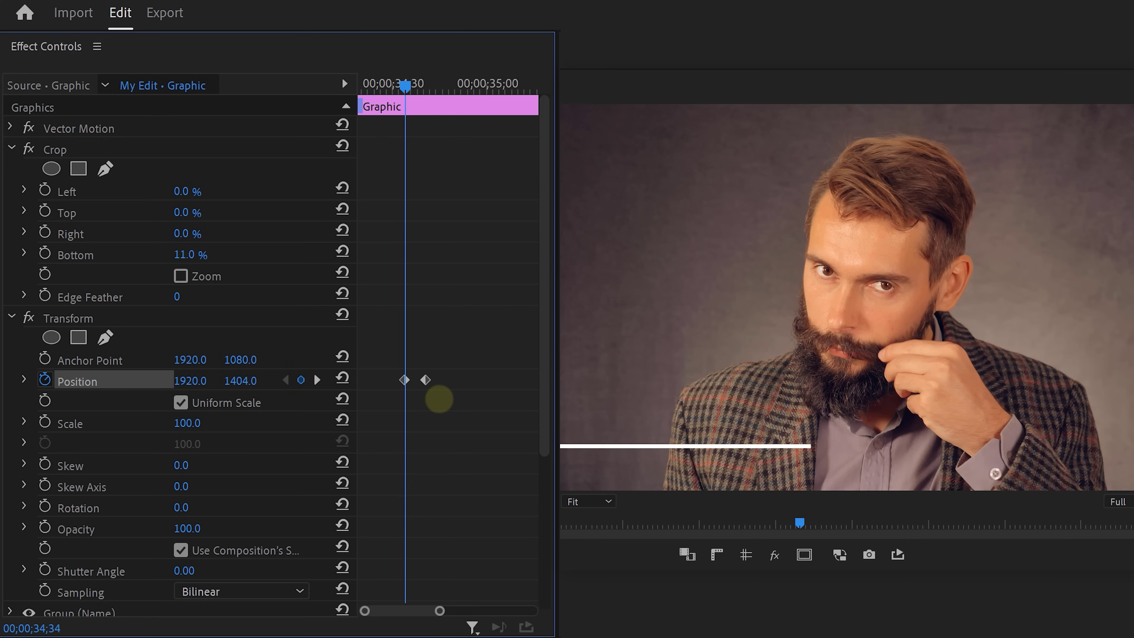
left_click_drag(405, 85, 357, 90)
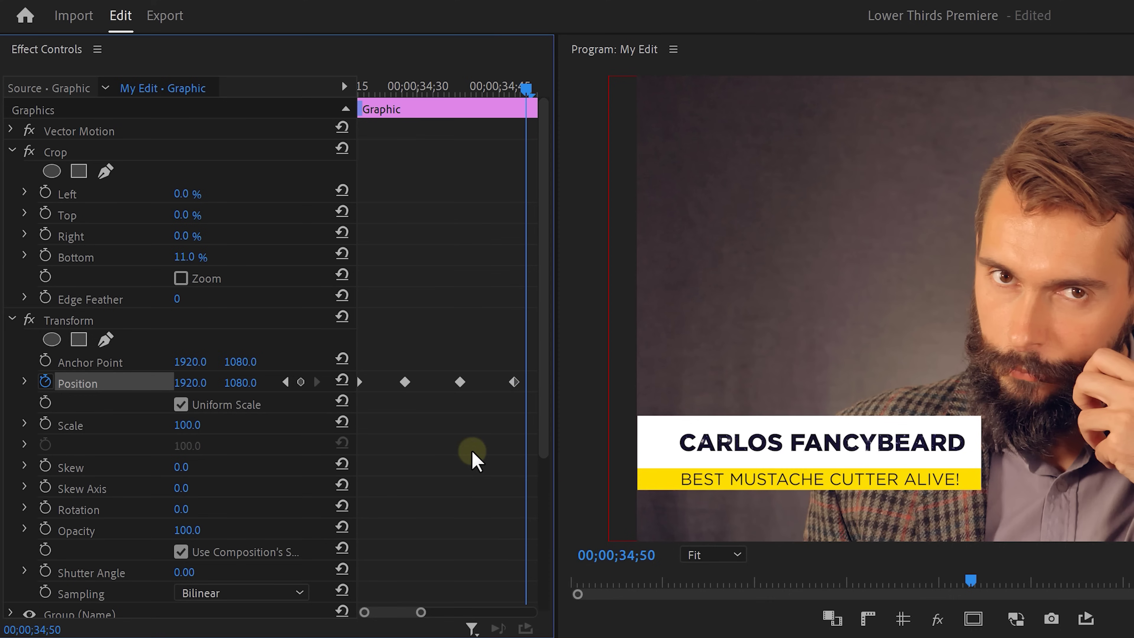
Ease in the last Position keyframe, shape its velocity graph, and set Shutter Angle to 180.
right_click(514, 383)
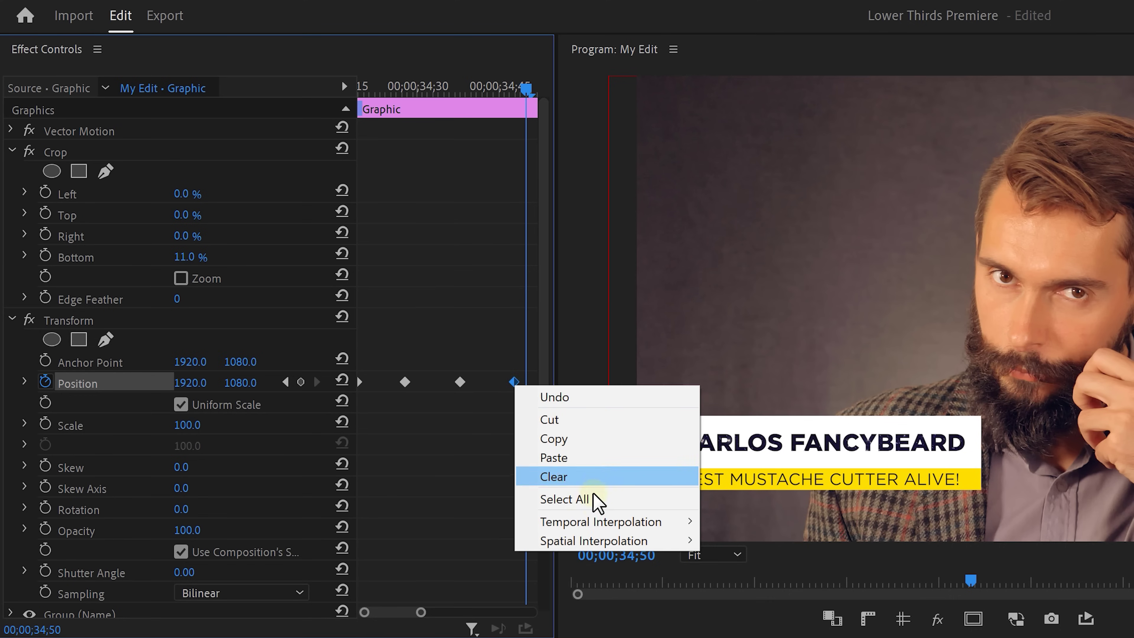
mouse_move(599, 521)
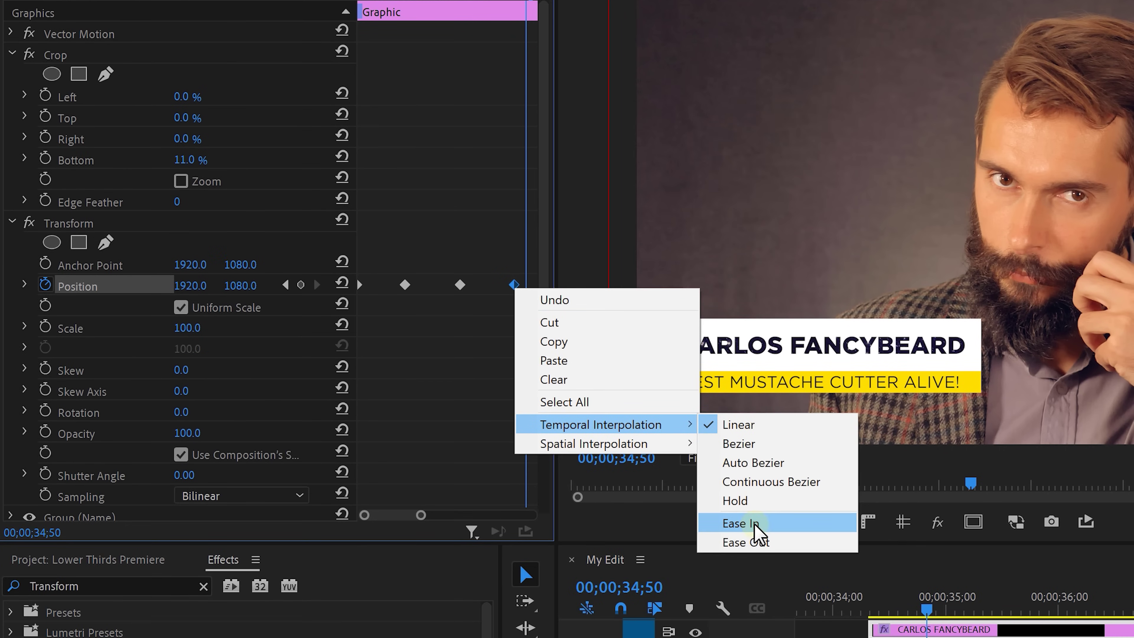
left_click(754, 621)
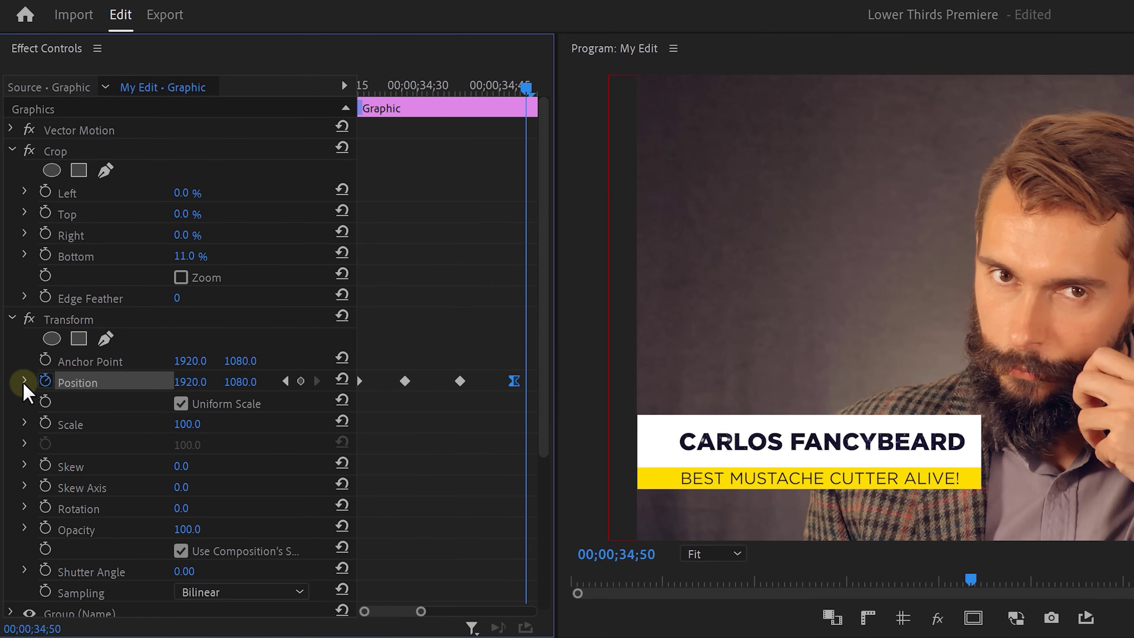
left_click(24, 285)
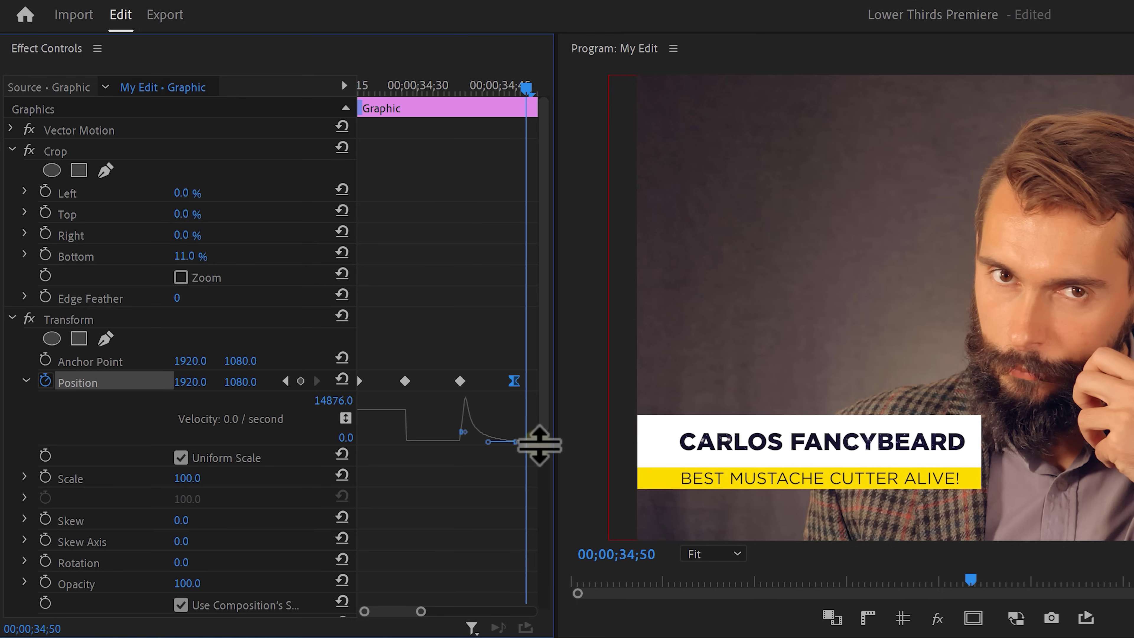
scroll(540, 444, "down", 4)
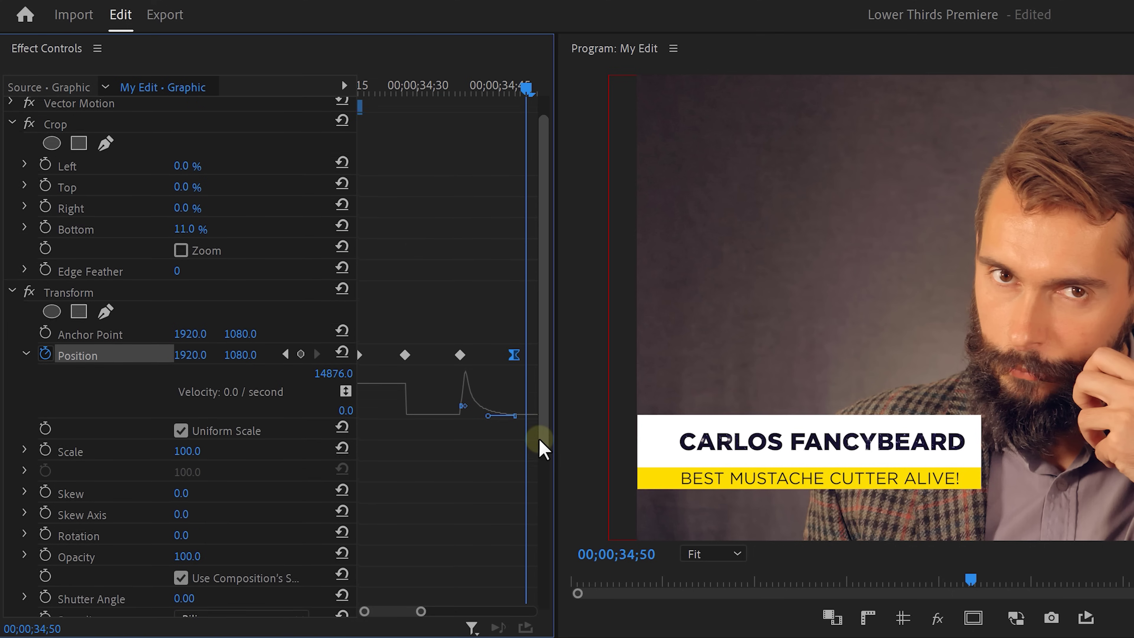
left_click(201, 528)
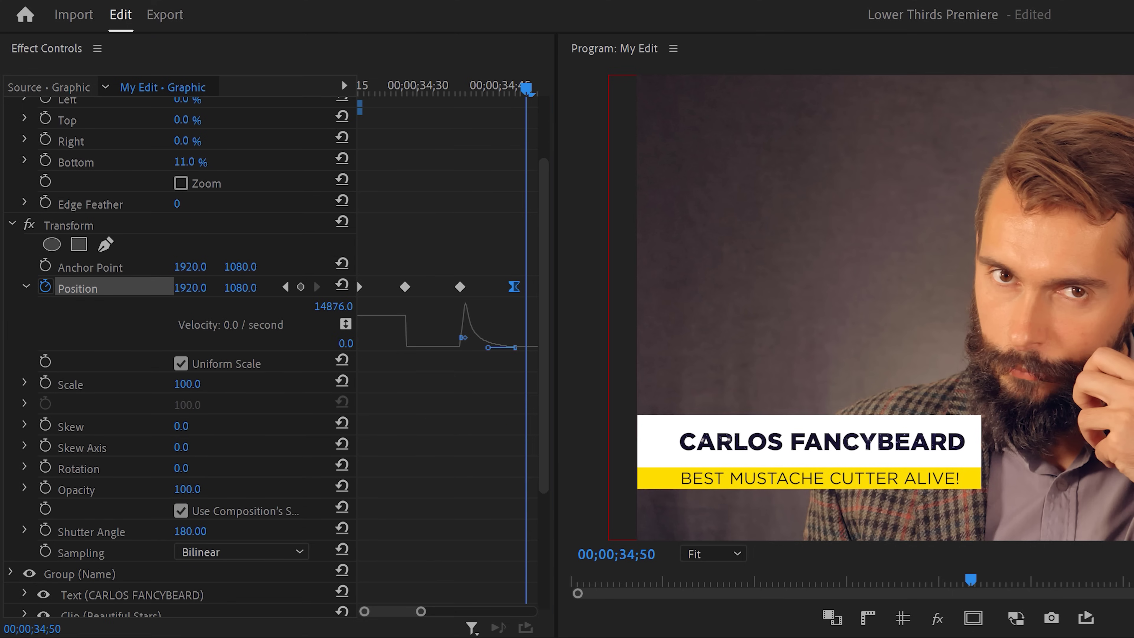
Review the lower third, group the subtitle text and yellow bar, and apply Transform to the Info Carlos group.
key("Left")
key("Left")
key("Left")
key("Left")
key("Left")
key("Left")
key("Left")
key("Left")
key("Left")
key("Left")
key("Left")
key("Left")
key("Left")
key("Left")
key("Left")
key("Left")
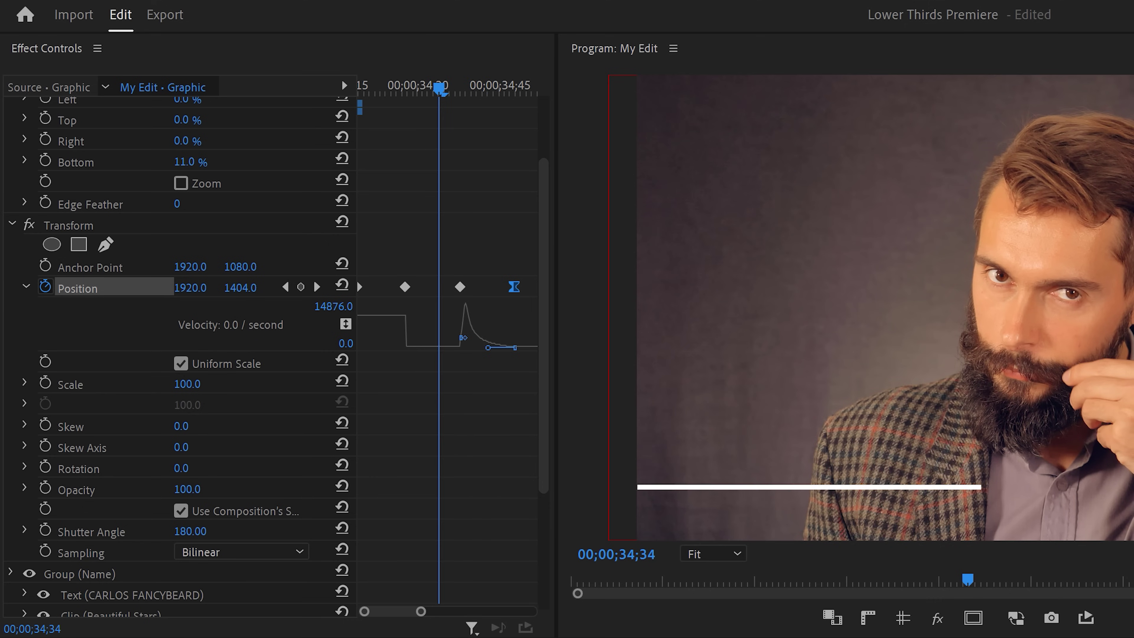
key("space")
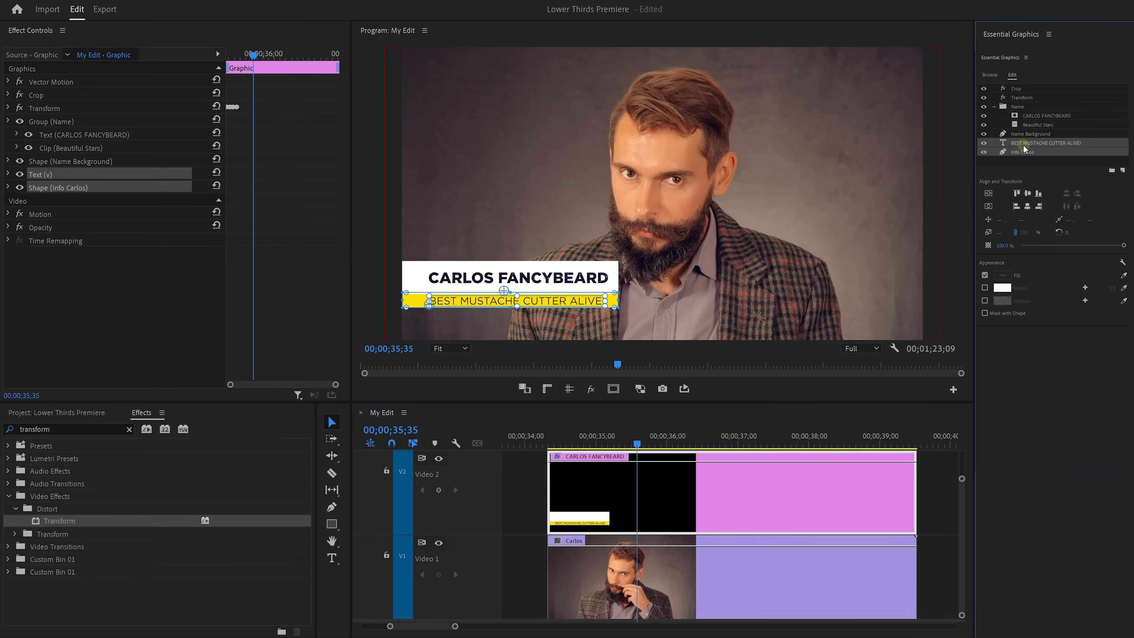
left_click(1112, 171)
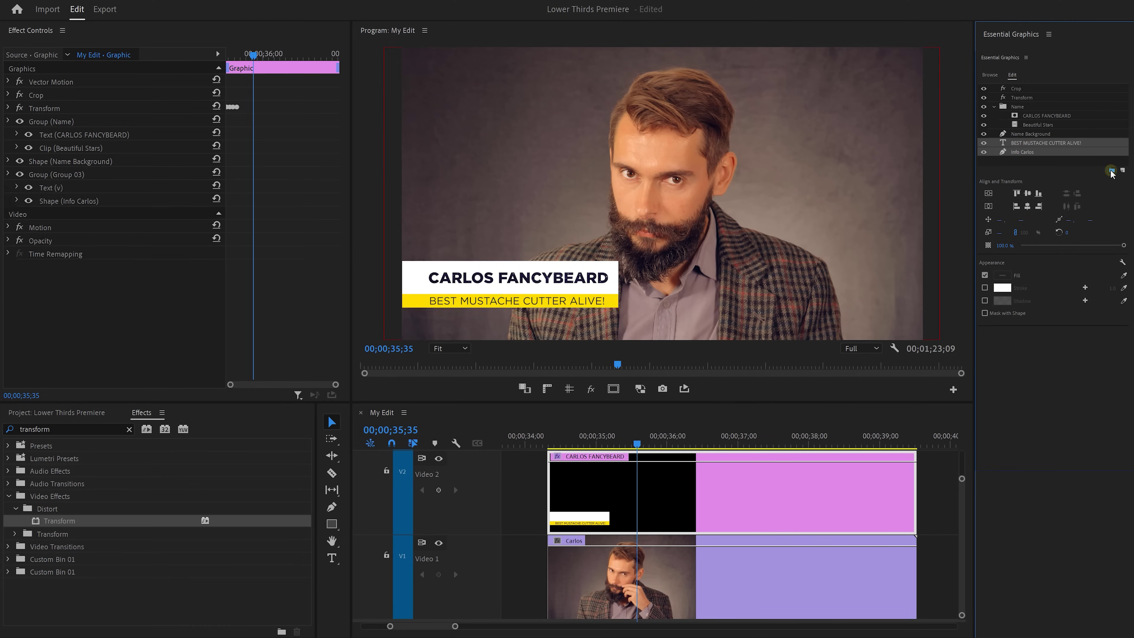
left_click(59, 522)
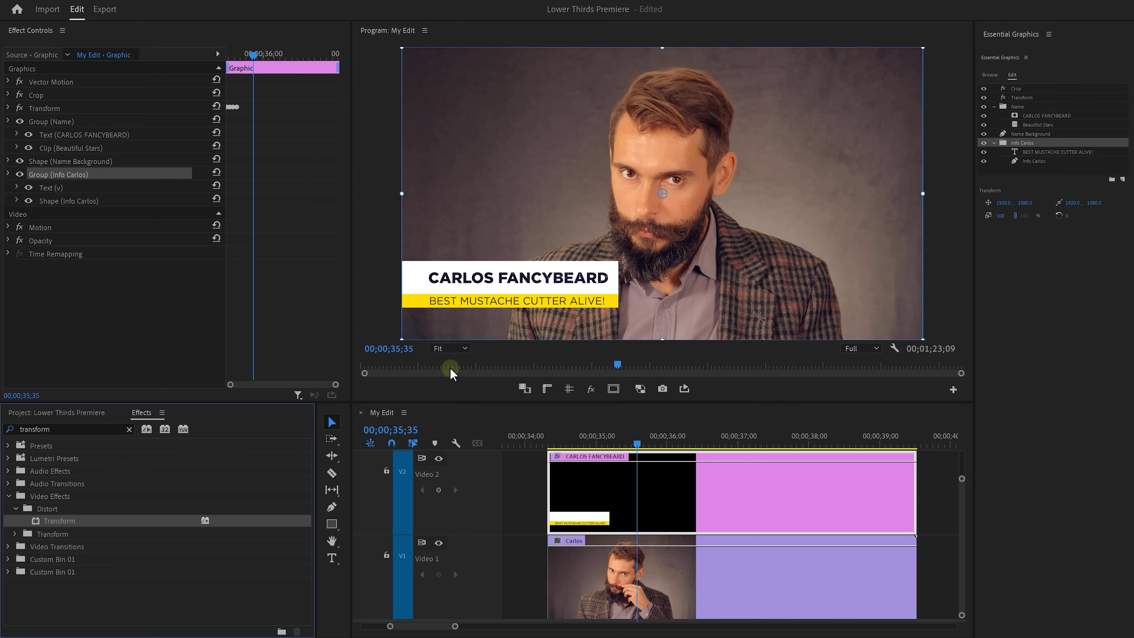
left_click_drag(451, 369, 636, 303)
left_click_drag(1026, 151, 1026, 151)
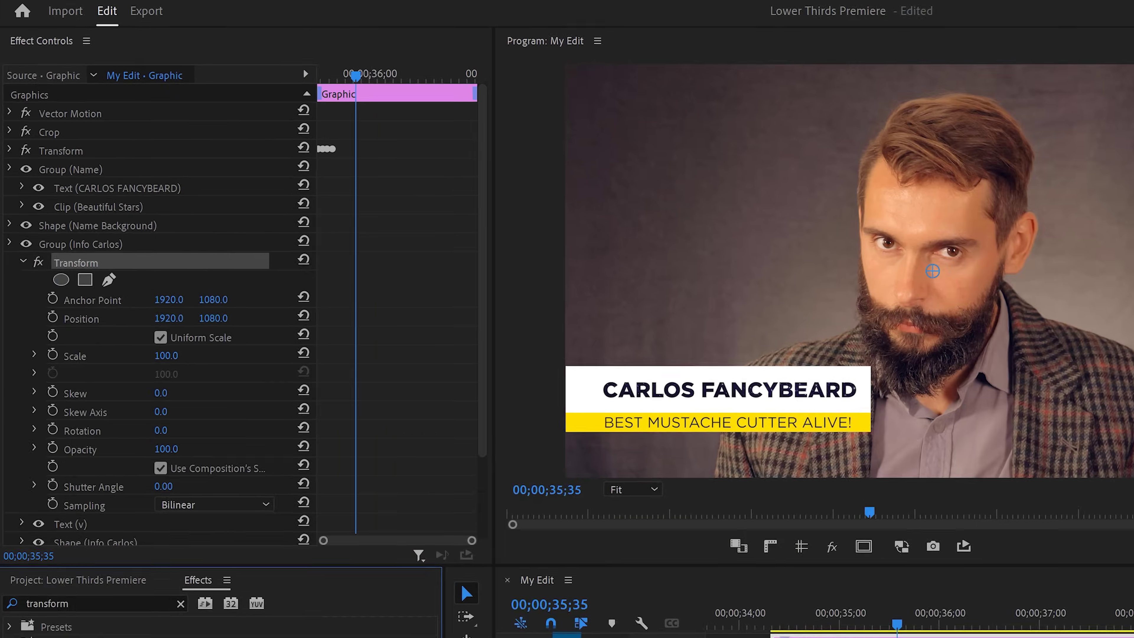
Keyframe the group's Position so the yellow bar slides in from out of view, and set Shutter Angle.
left_click(219, 54)
left_click(239, 55)
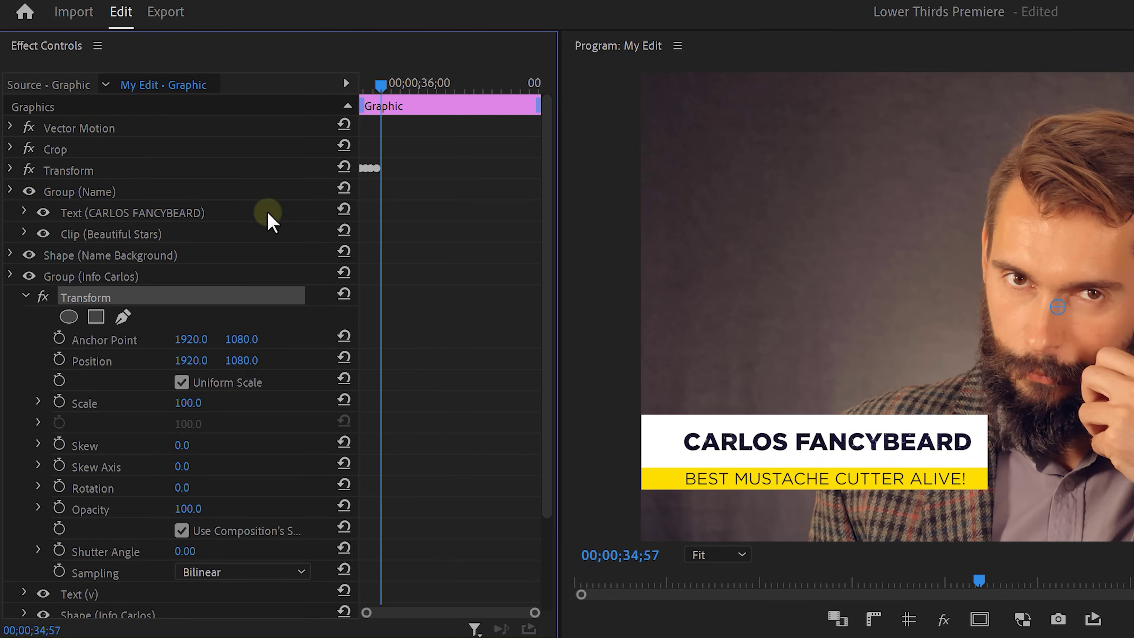
left_click(38, 227)
scroll(384, 87, "up", 3)
left_click_drag(367, 82, 422, 85)
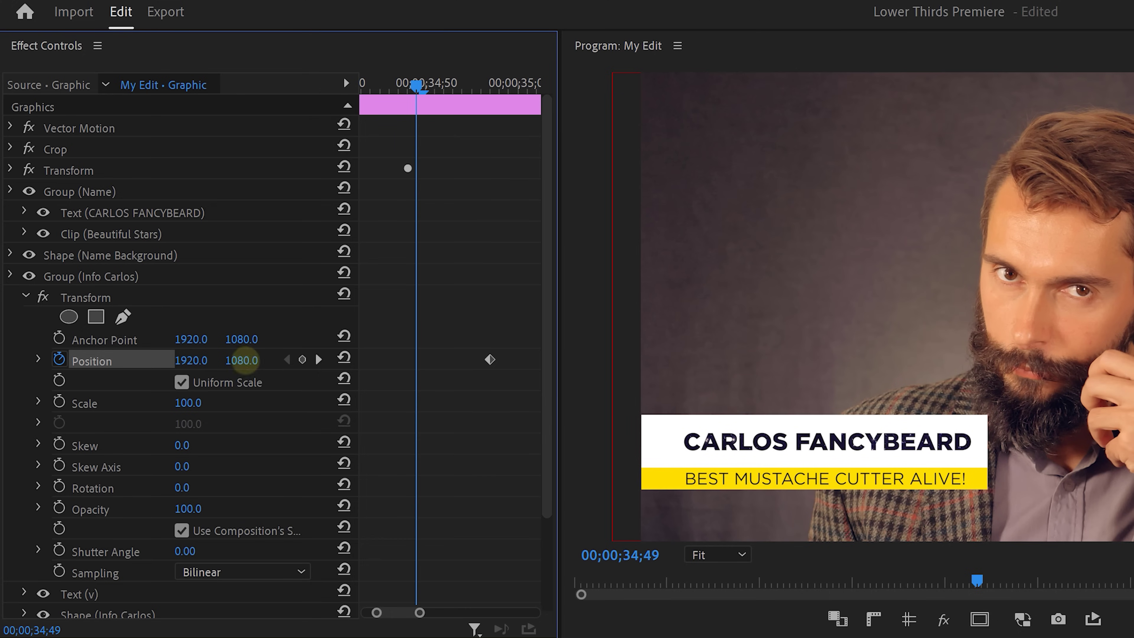
left_click_drag(241, 360, 192, 360)
left_click(489, 360)
left_click(184, 551)
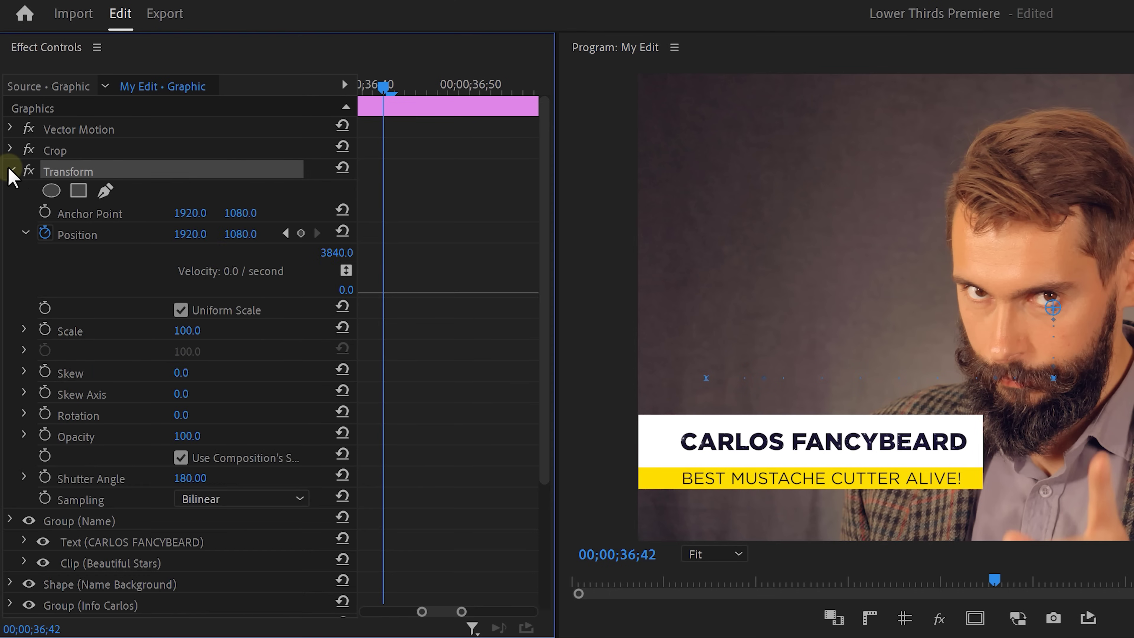
Make the Position keyframe linear, add an exit keyframe sliding the lower third left to 246, and apply Ease In.
right_click(381, 233)
left_click(608, 368)
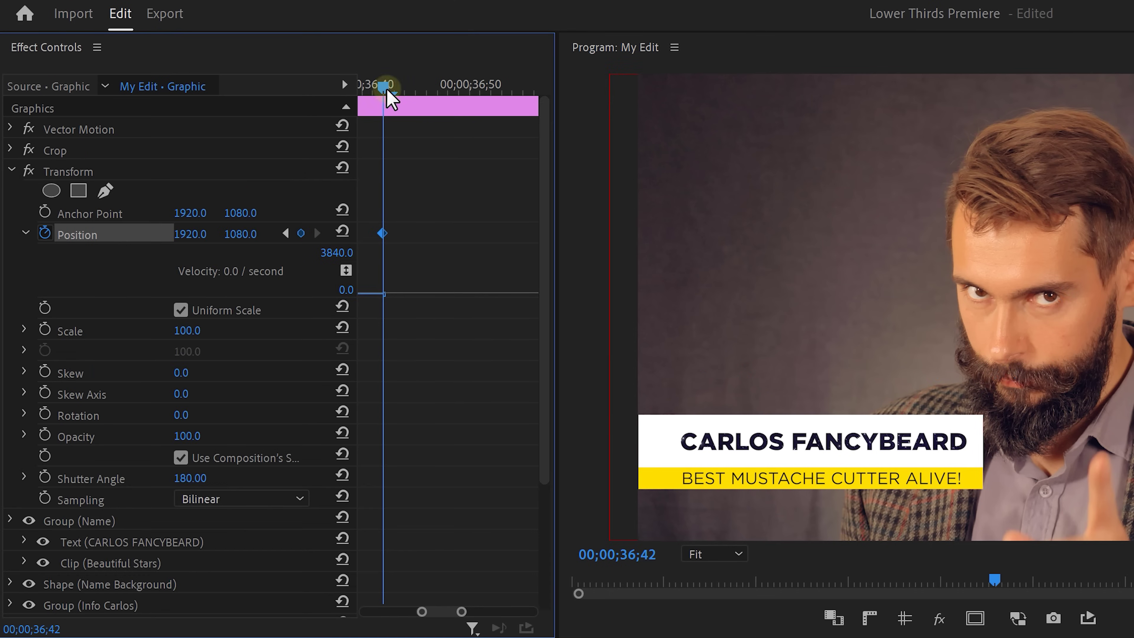
left_click_drag(384, 88, 500, 99)
left_click_drag(189, 234, 134, 233)
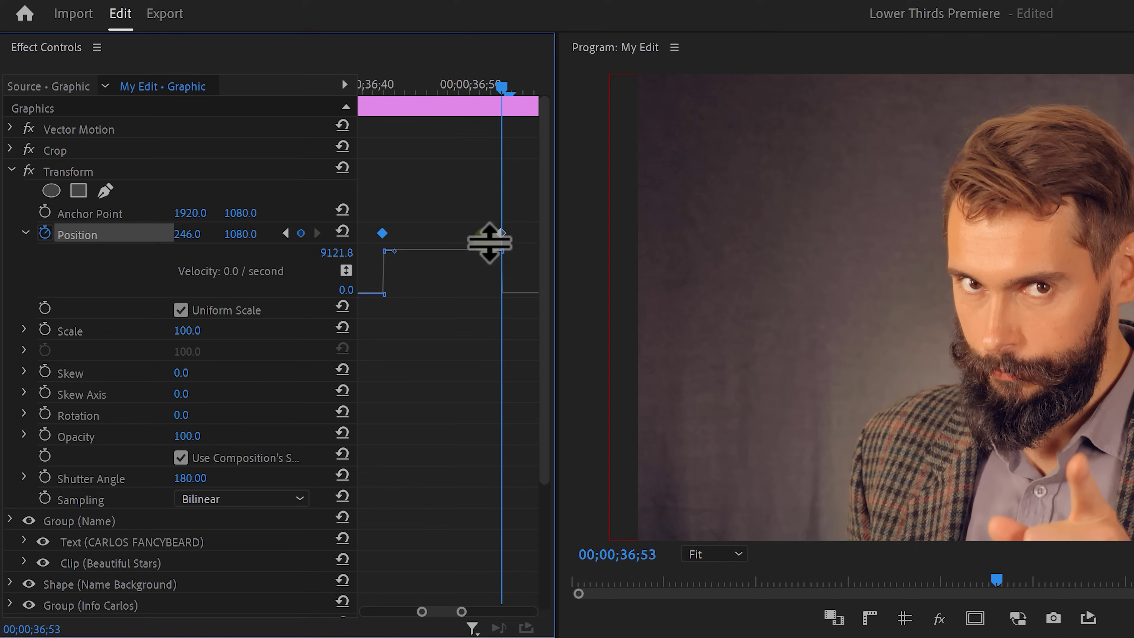
right_click(382, 233)
mouse_move(468, 369)
left_click(639, 467)
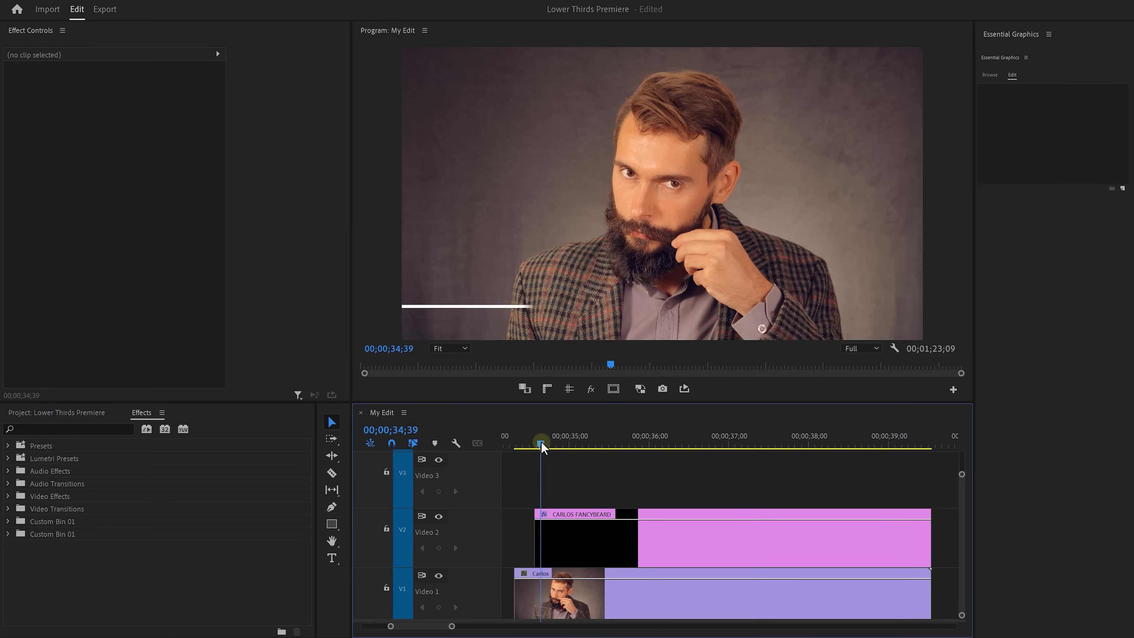
At the frame where the white line stops, draw a small circle at its end and start styling it.
left_click(544, 443)
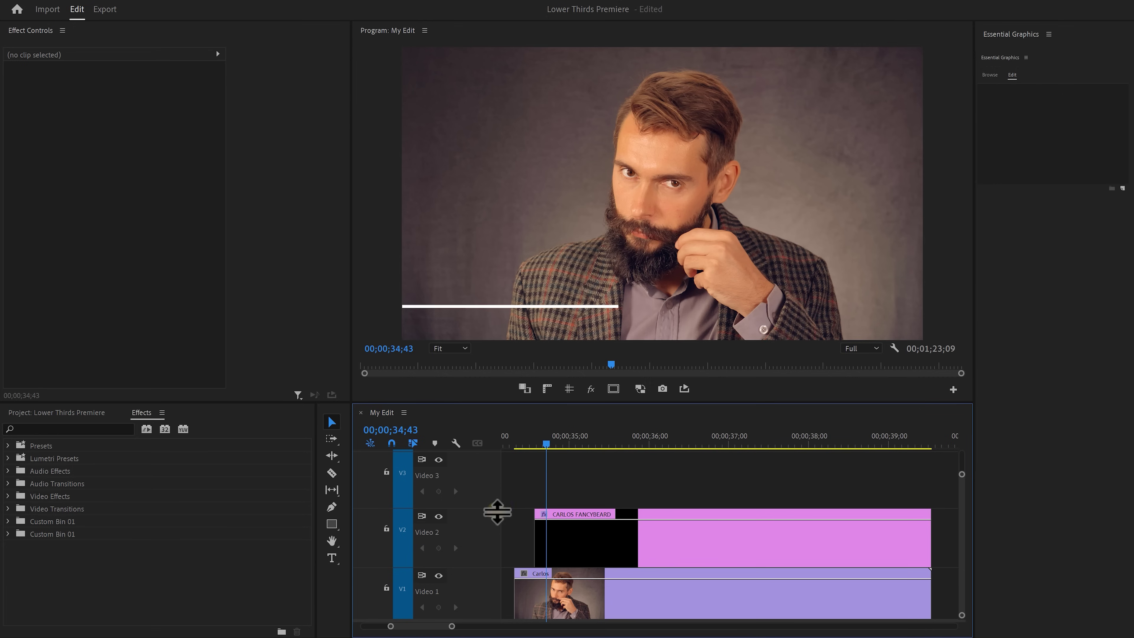
left_click(333, 524)
left_click(379, 536)
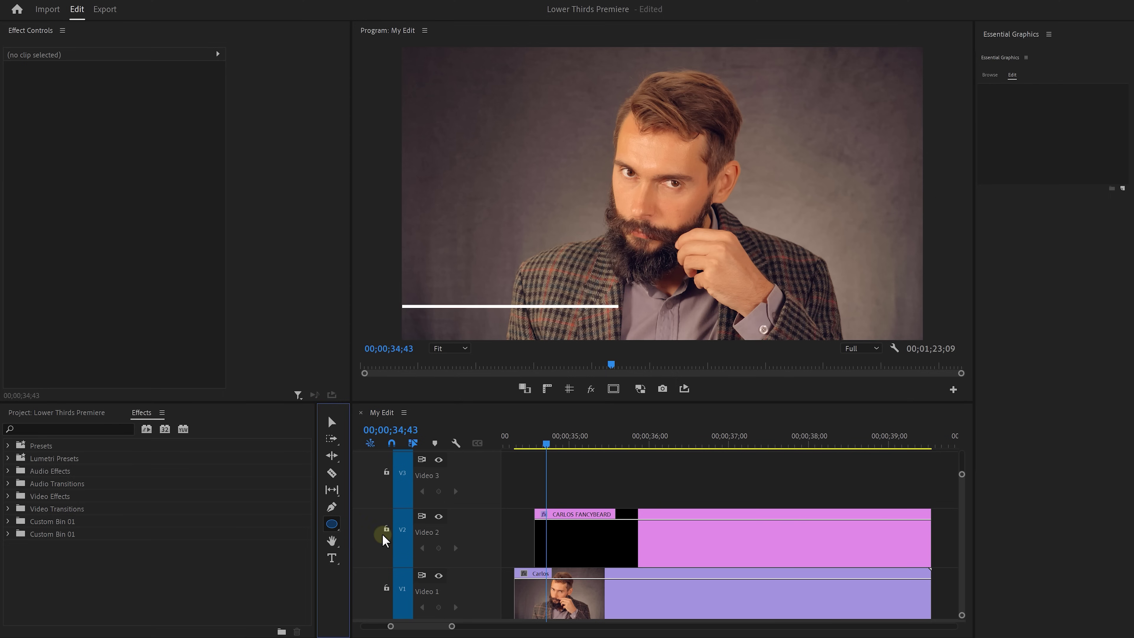
left_click_drag(621, 299, 638, 315)
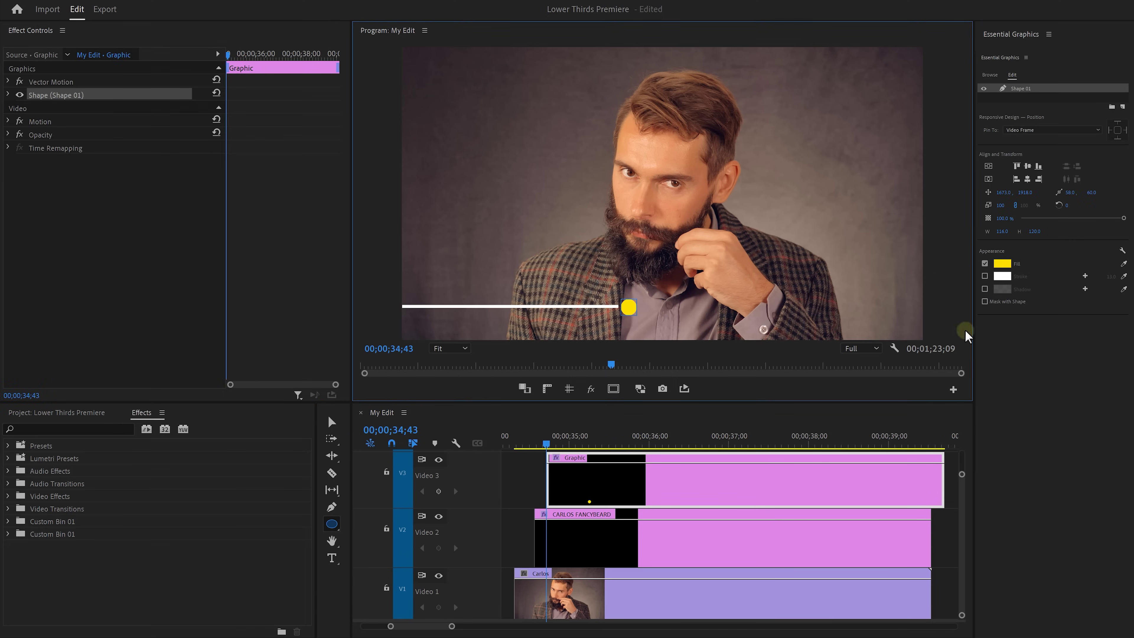
left_click(982, 264)
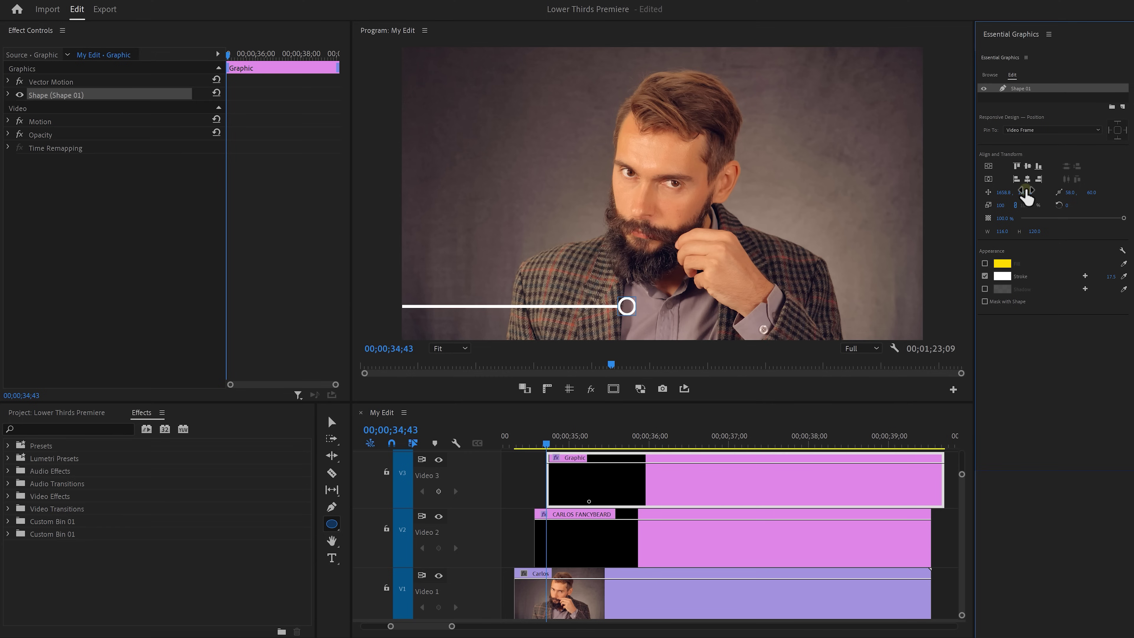
Keyframe the circle's Position so it moves up and right from the line's end.
left_click(7, 95)
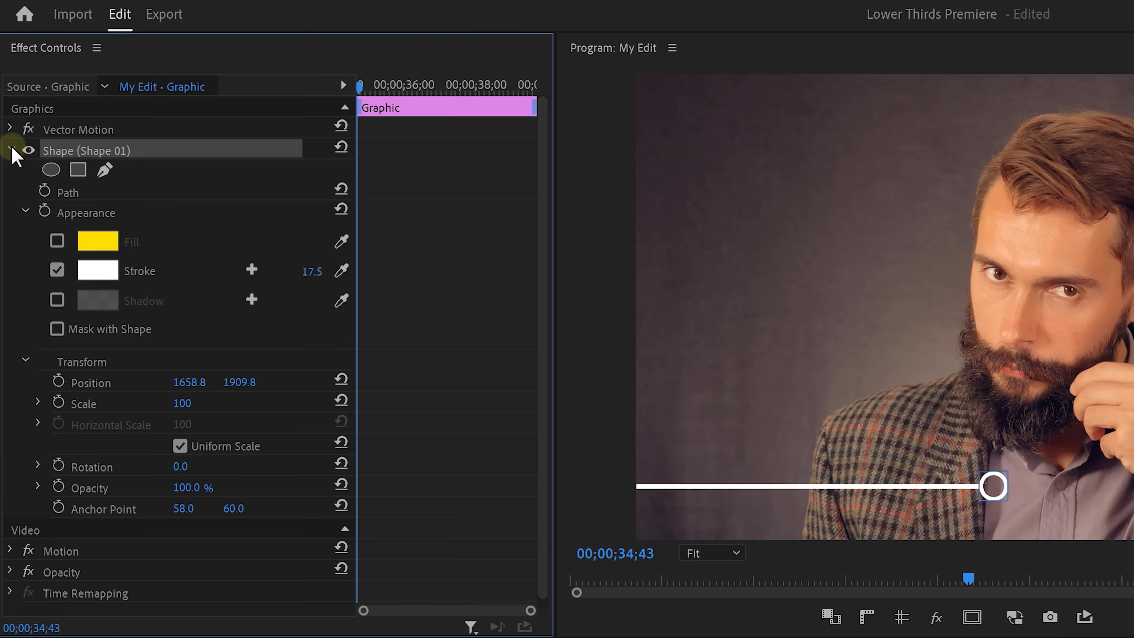
left_click(58, 381)
key("space")
left_click_drag(530, 610, 419, 591)
left_click(510, 85)
left_click_drag(184, 382, 951, 337)
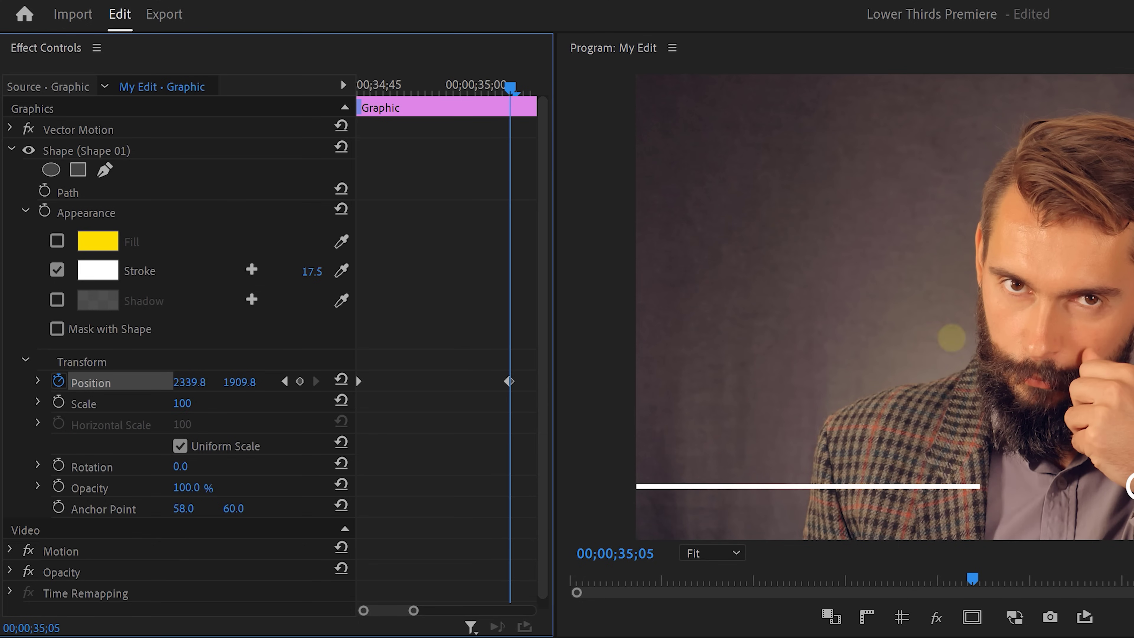
left_click(341, 379)
Keyframe the circle's Scale from 71% to 100% and ease into the final Position and Scale keyframes.
left_click(58, 401)
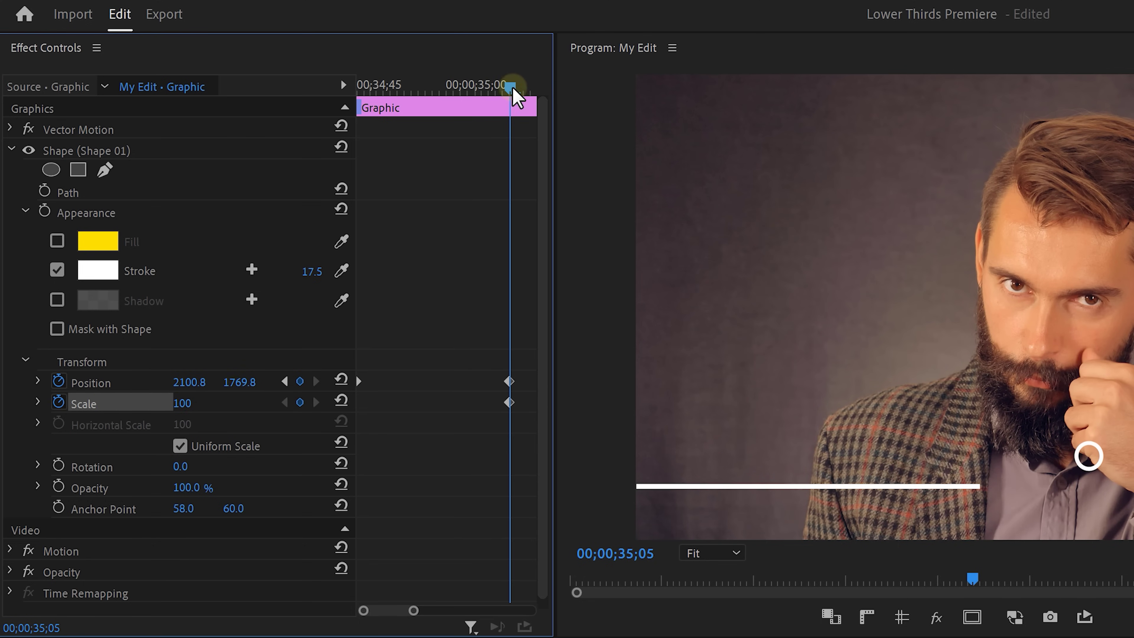
left_click_drag(513, 89, 359, 87)
left_click_drag(179, 403, 215, 400)
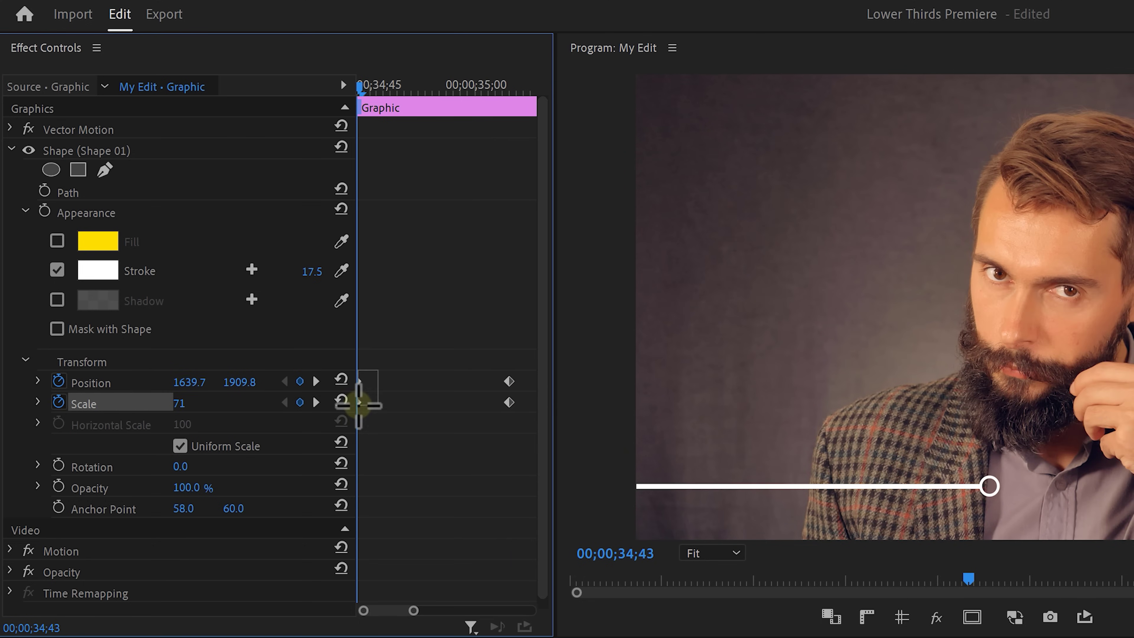
left_click_drag(469, 413, 521, 414)
right_click(511, 395)
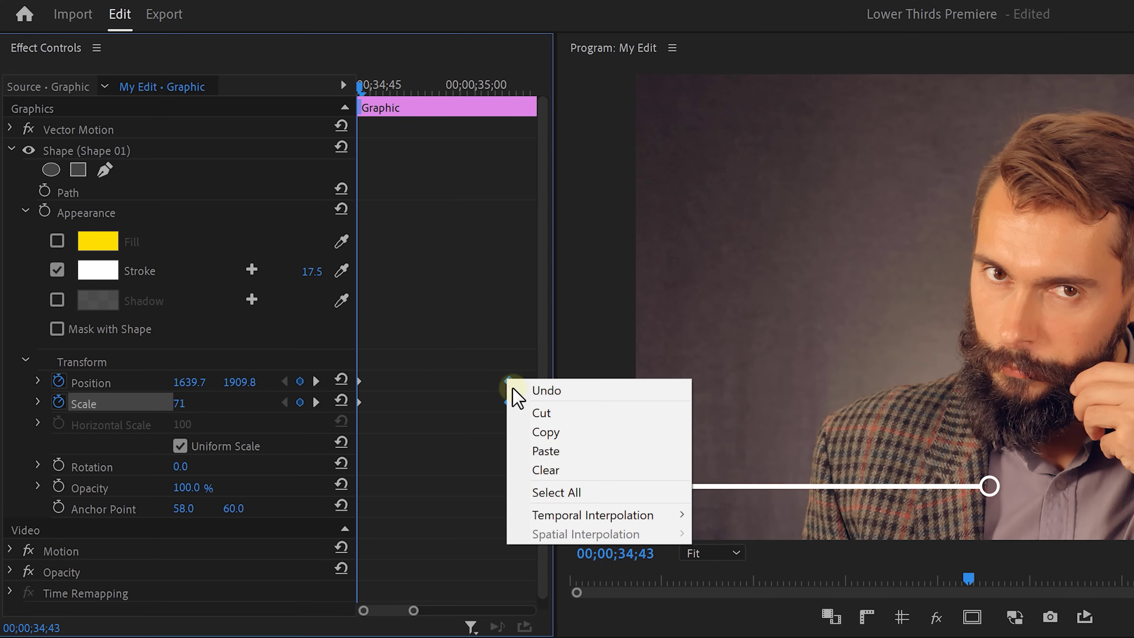
mouse_move(564, 518)
left_click(735, 617)
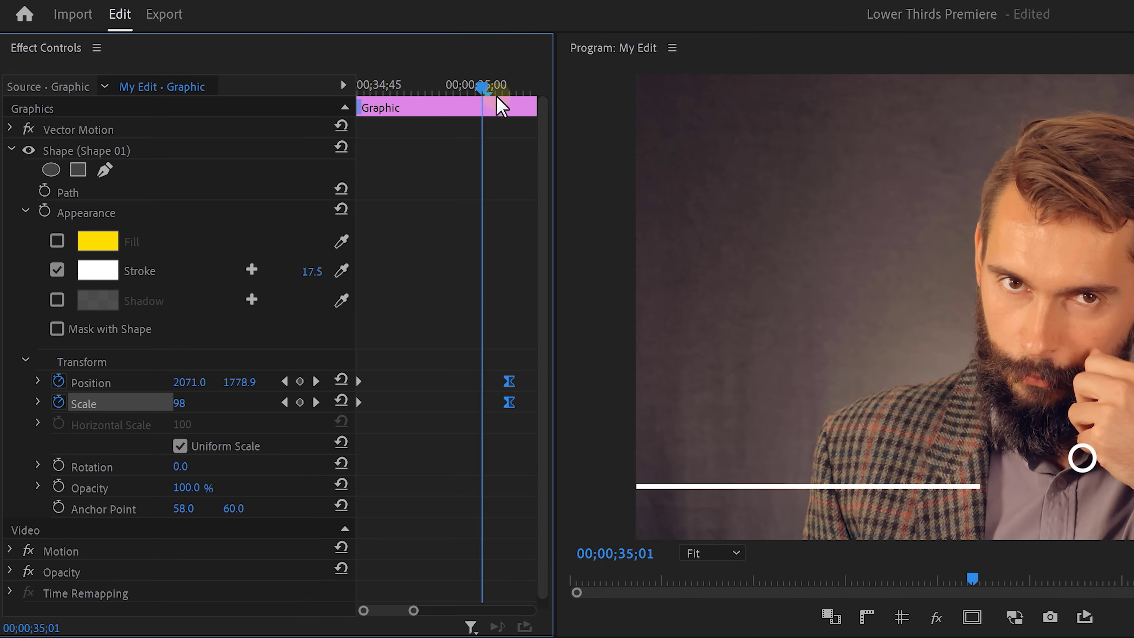
Add Opacity keyframes so the circle fades in.
left_click(432, 213)
left_click_drag(499, 104, 340, 279)
left_click(58, 486)
left_click(190, 486)
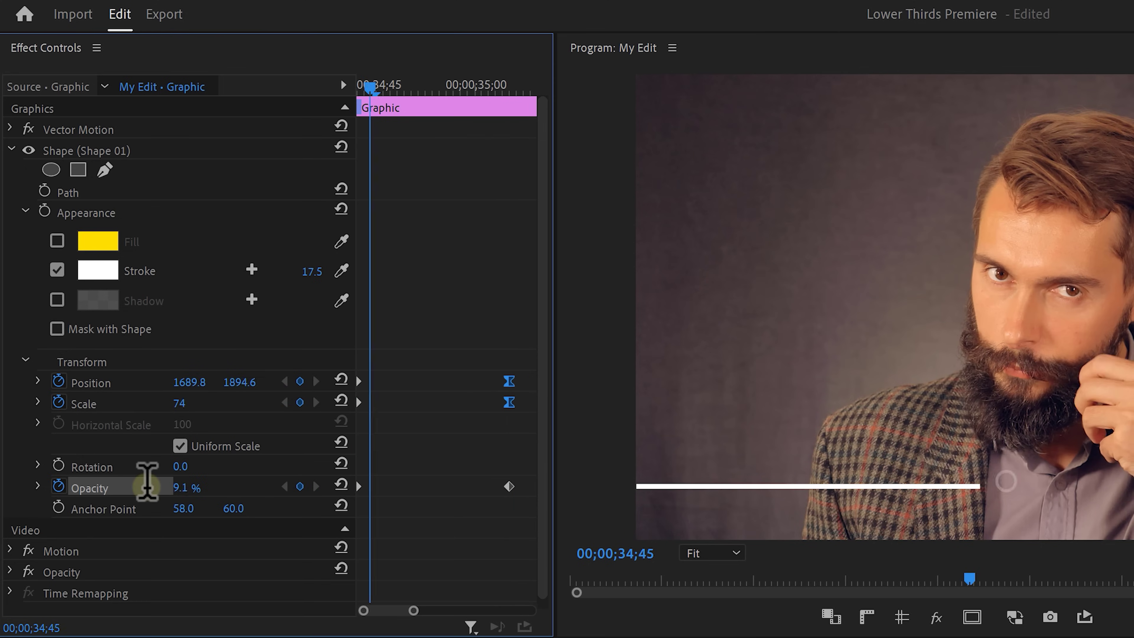